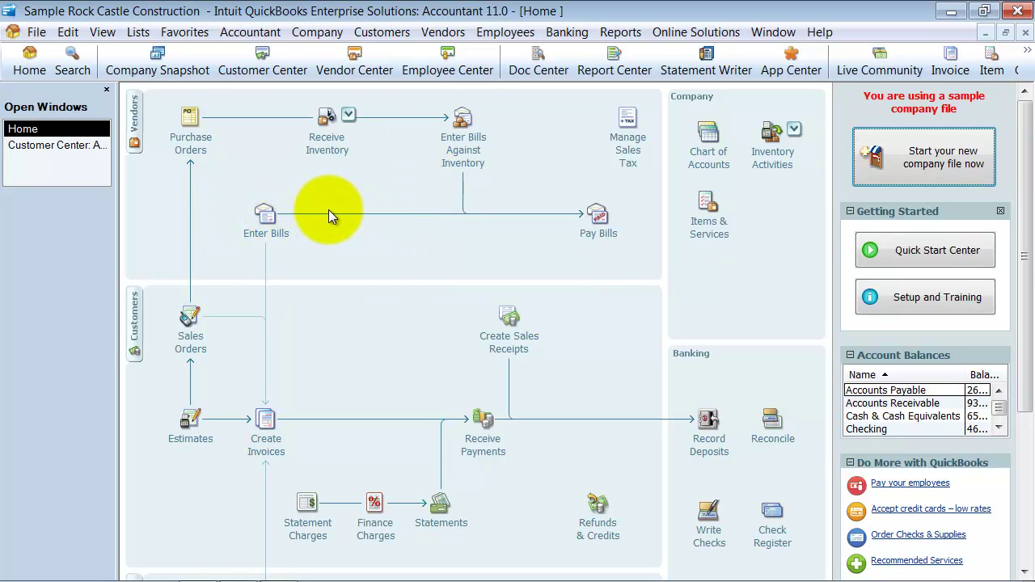
- Open Pay Bills and filter to bills due on or before 12/25/2016, totalling 7,675.54
{"action": "left_click", "coordinate": [603, 233]}
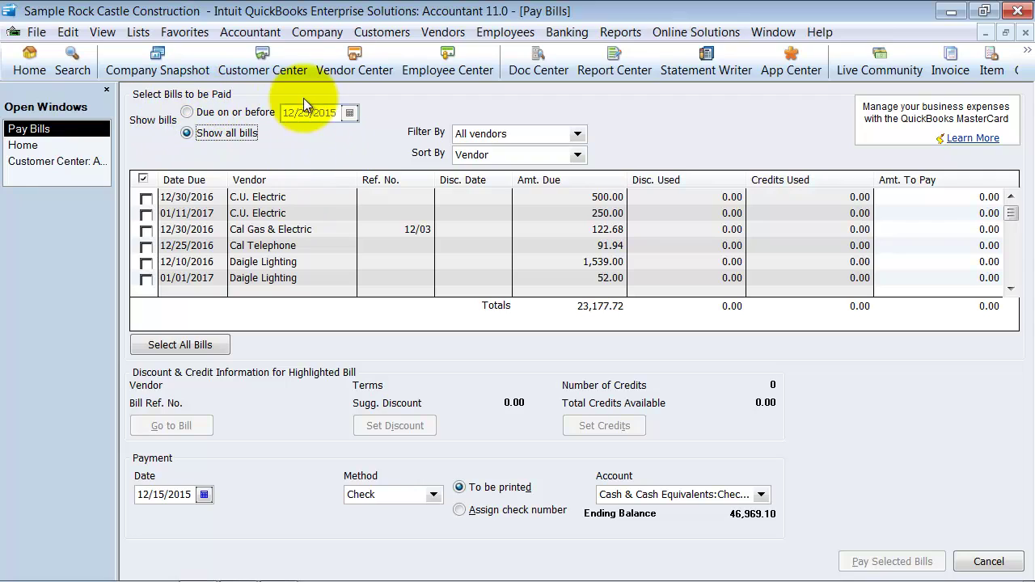
{"action": "left_click", "coordinate": [189, 112]}
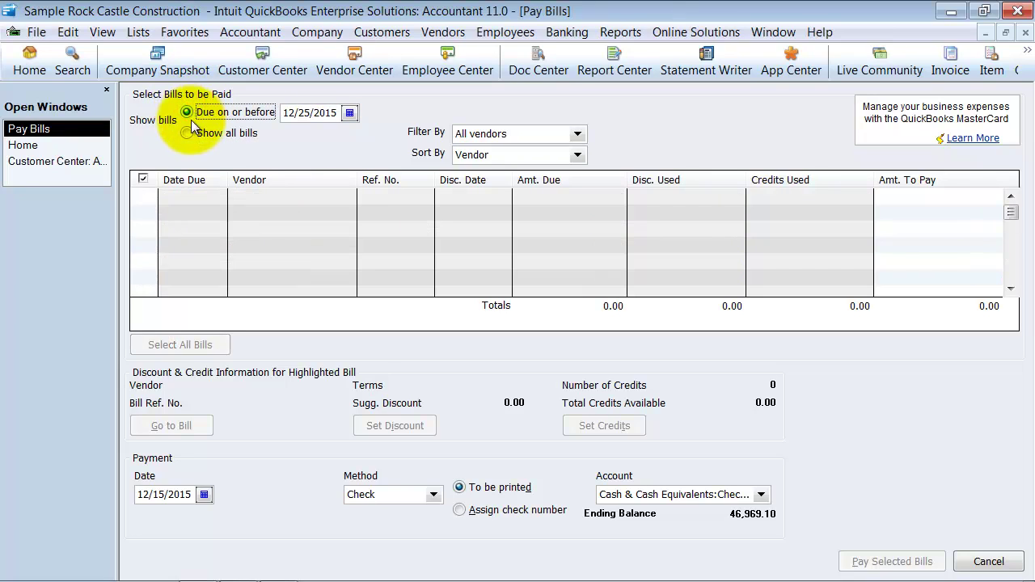
{"action": "left_click", "coordinate": [188, 133]}
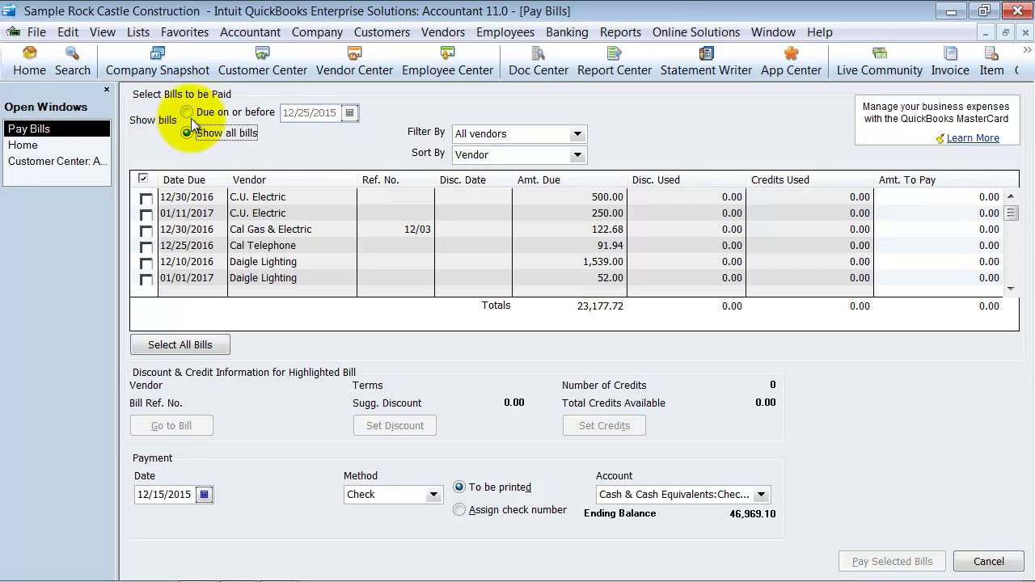
{"action": "left_click", "coordinate": [188, 112]}
{"action": "left_click_drag", "start_coordinate": [327, 116], "coordinate": [338, 112]}
{"action": "type", "text": "6"}
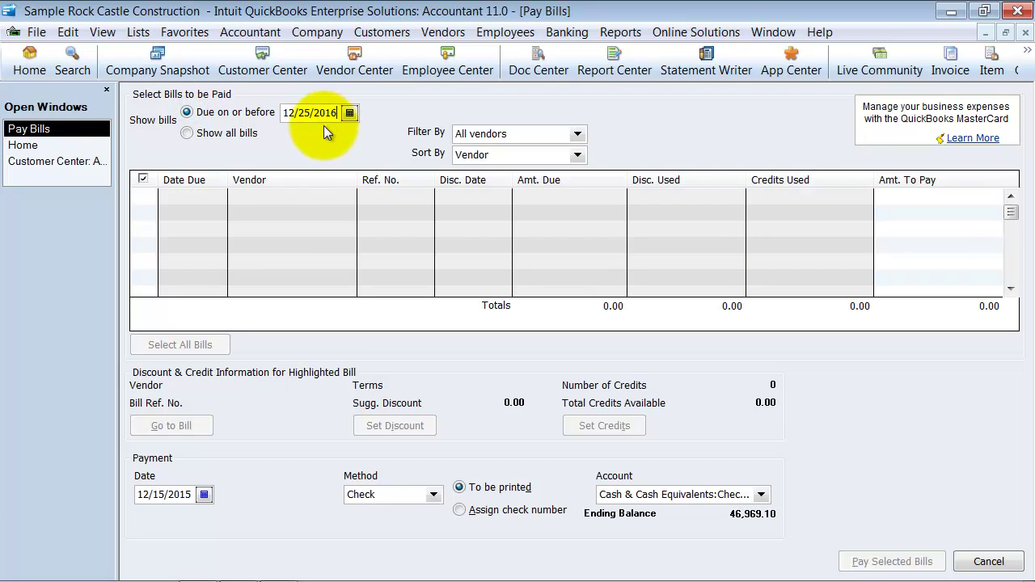
{"action": "left_click", "coordinate": [238, 135]}
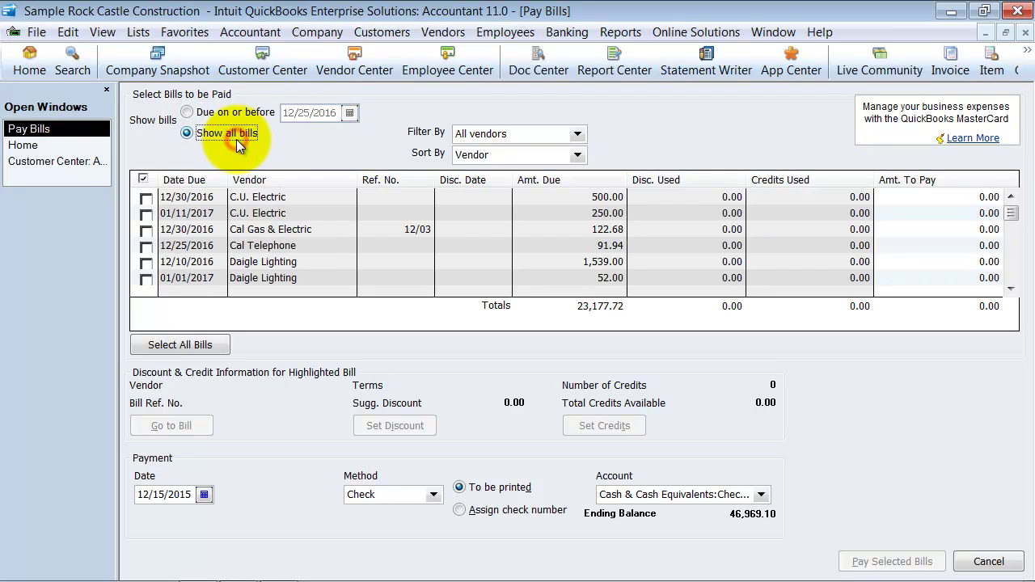
{"action": "left_click", "coordinate": [187, 112]}
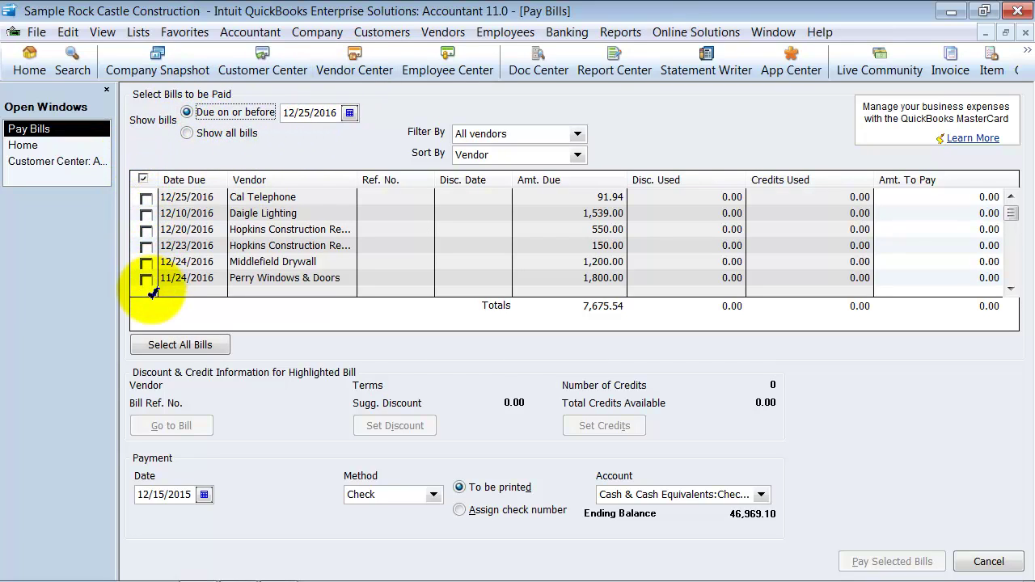
{"action": "scroll", "coordinate": [229, 227], "scroll_direction": "down", "scroll_amount": 1}
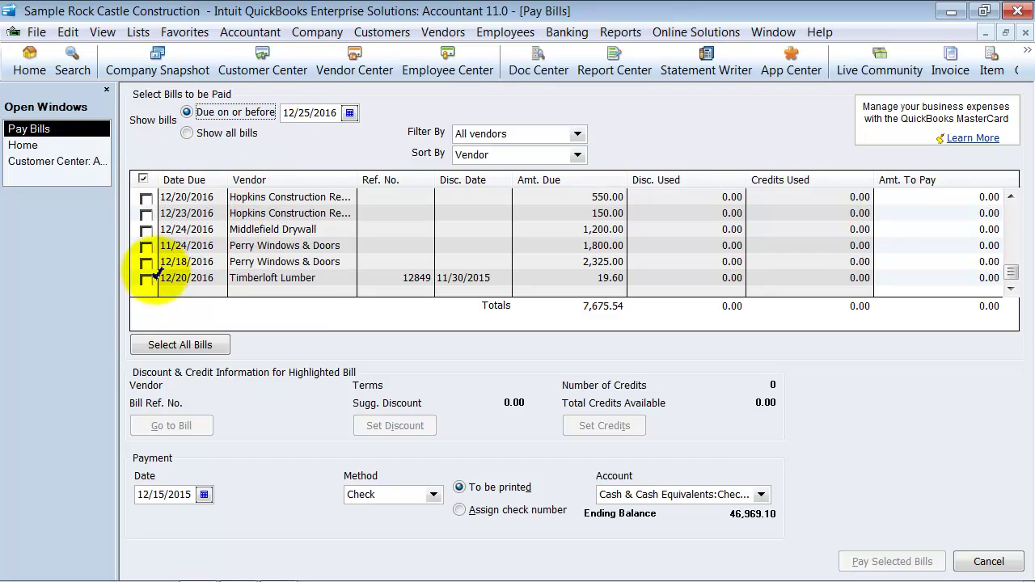
{"action": "scroll", "coordinate": [150, 270], "scroll_direction": "up", "scroll_amount": 1}
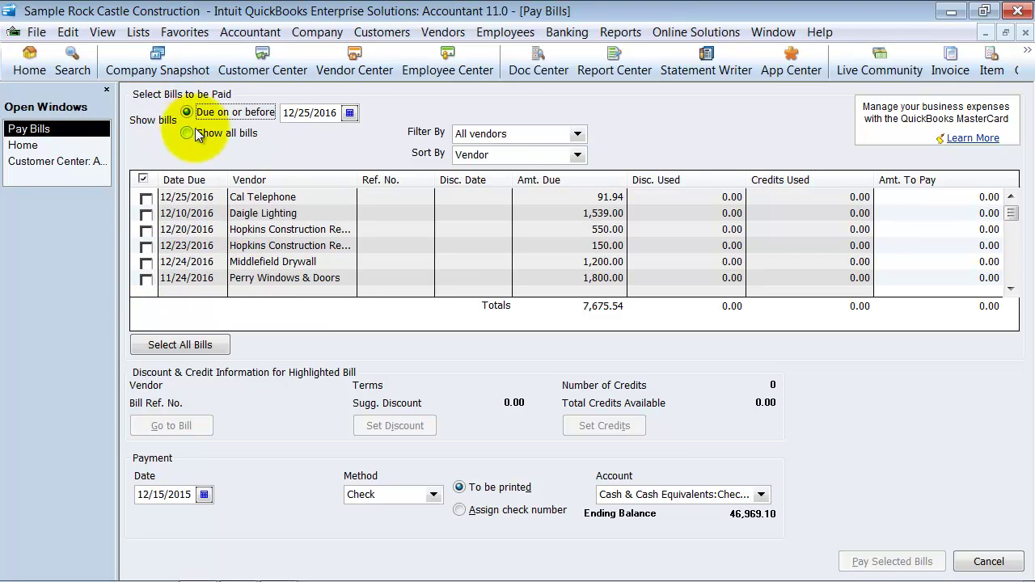
{"action": "left_click", "coordinate": [578, 133]}
{"action": "left_click", "coordinate": [578, 133]}
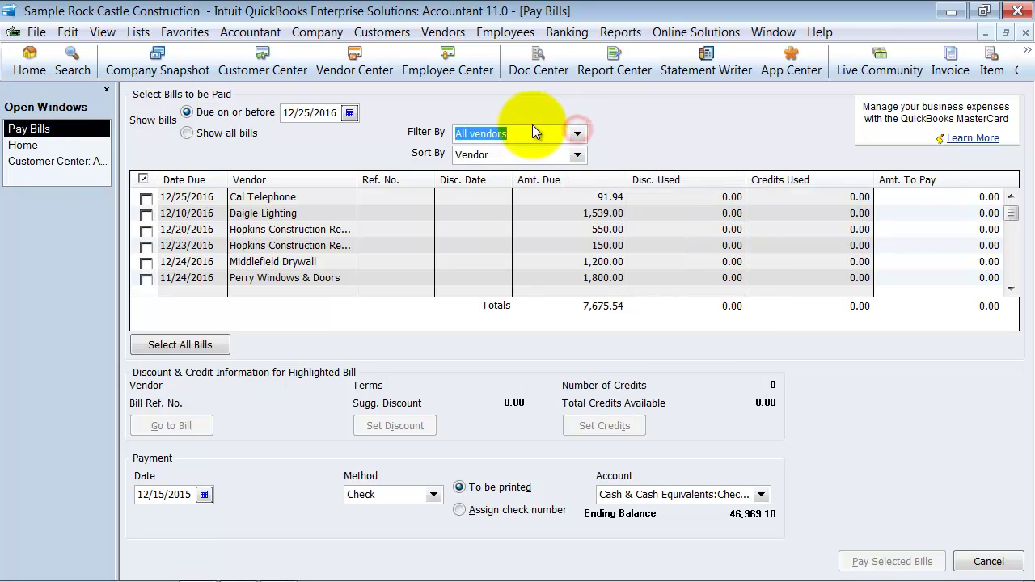
{"action": "type", "text": "h"}
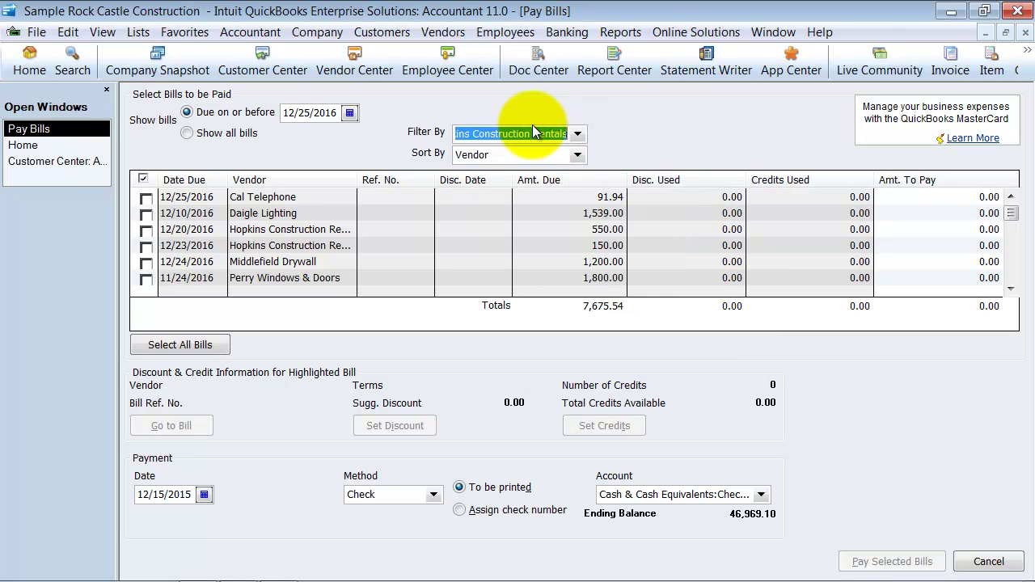
{"action": "type", "text": "opk"}
{"action": "key", "text": "Tab"}
{"action": "left_click", "coordinate": [544, 135]}
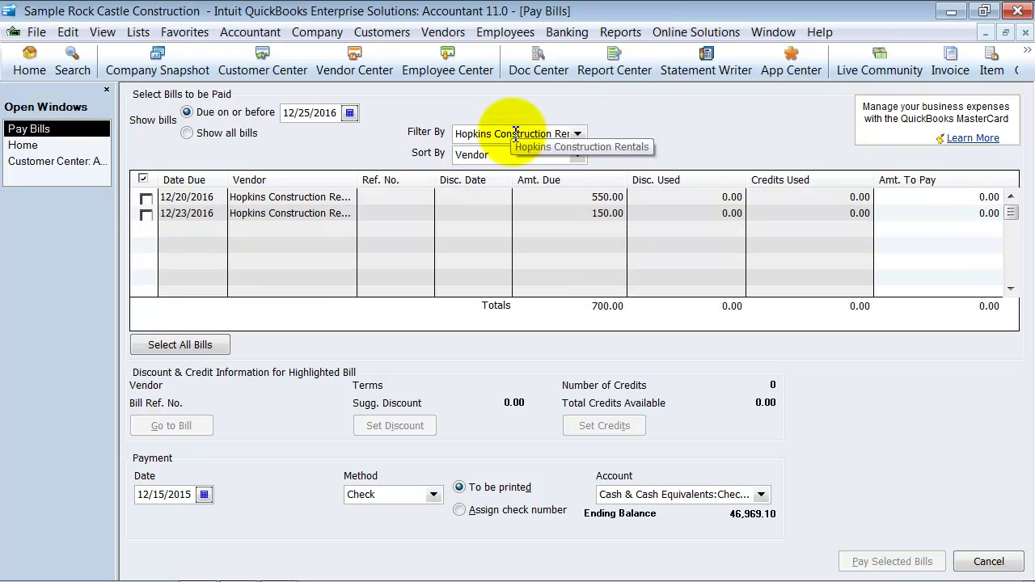
{"action": "double_click", "coordinate": [516, 134]}
{"action": "type", "text": "A"}
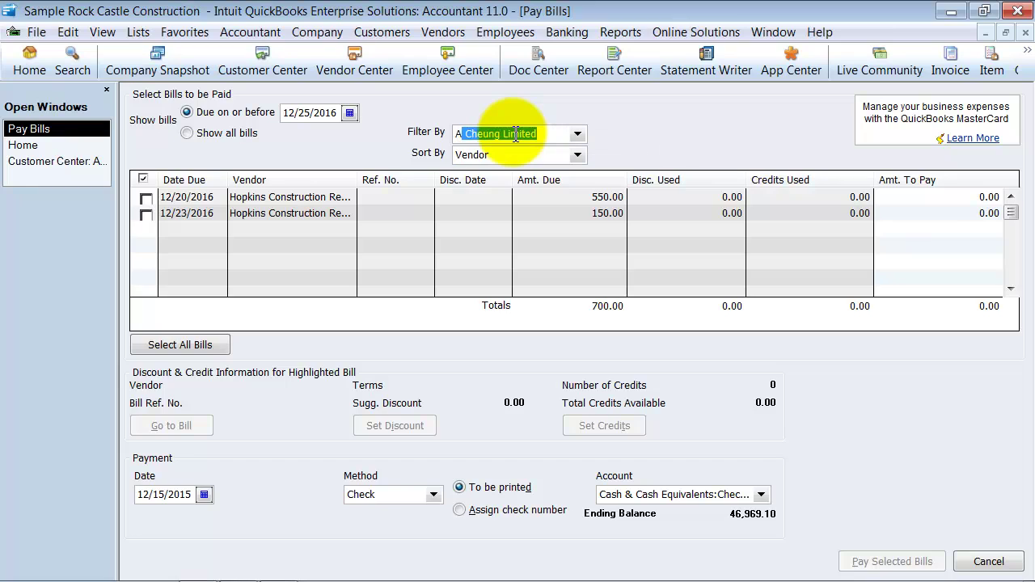
{"action": "type", "text": "ll vendors"}
{"action": "key", "text": "Tab"}
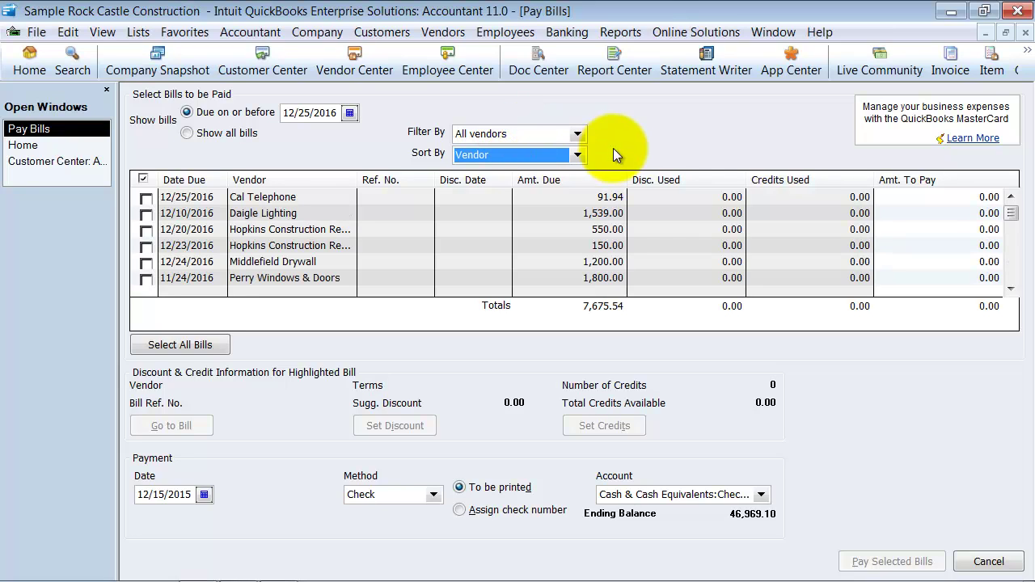
{"action": "left_click", "coordinate": [577, 155]}
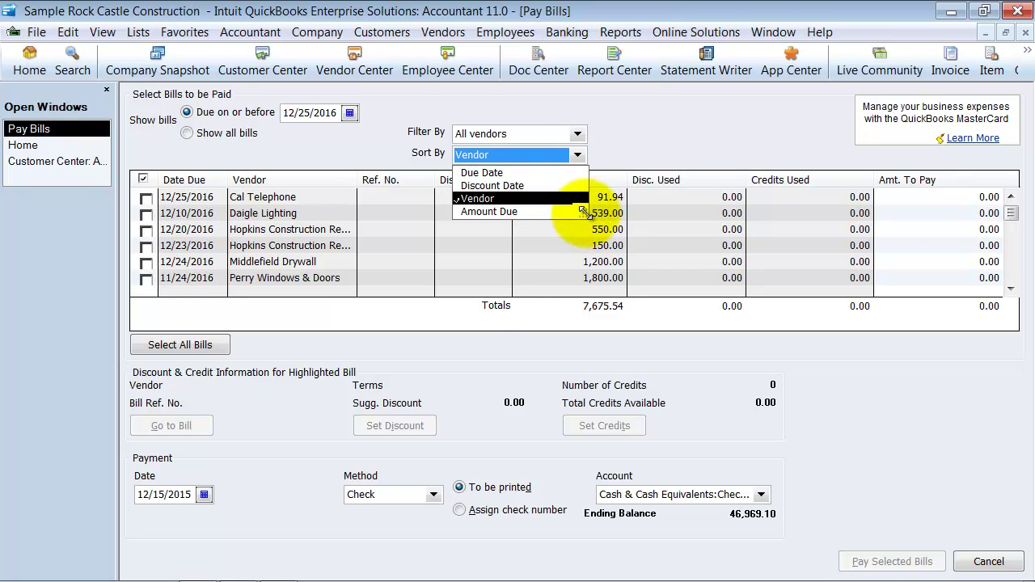
{"action": "mouse_move", "coordinate": [584, 211]}
{"action": "left_mouse_down"}
{"action": "mouse_move", "coordinate": [613, 322]}
{"action": "mouse_move", "coordinate": [583, 247]}
{"action": "mouse_move", "coordinate": [587, 225]}
{"action": "mouse_move", "coordinate": [595, 233]}
{"action": "mouse_move", "coordinate": [577, 223]}
{"action": "left_mouse_up"}
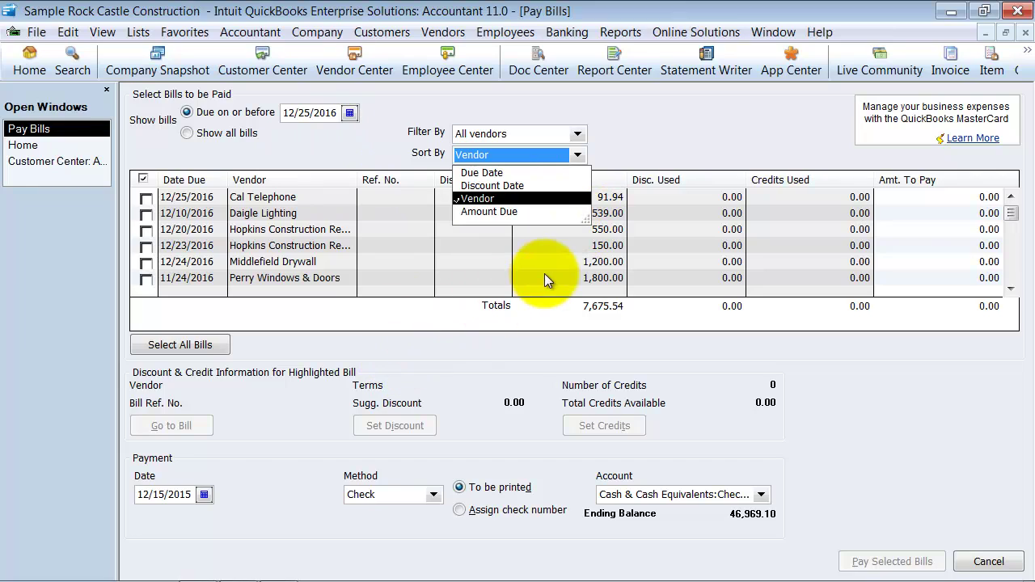
{"action": "left_click", "coordinate": [630, 152]}
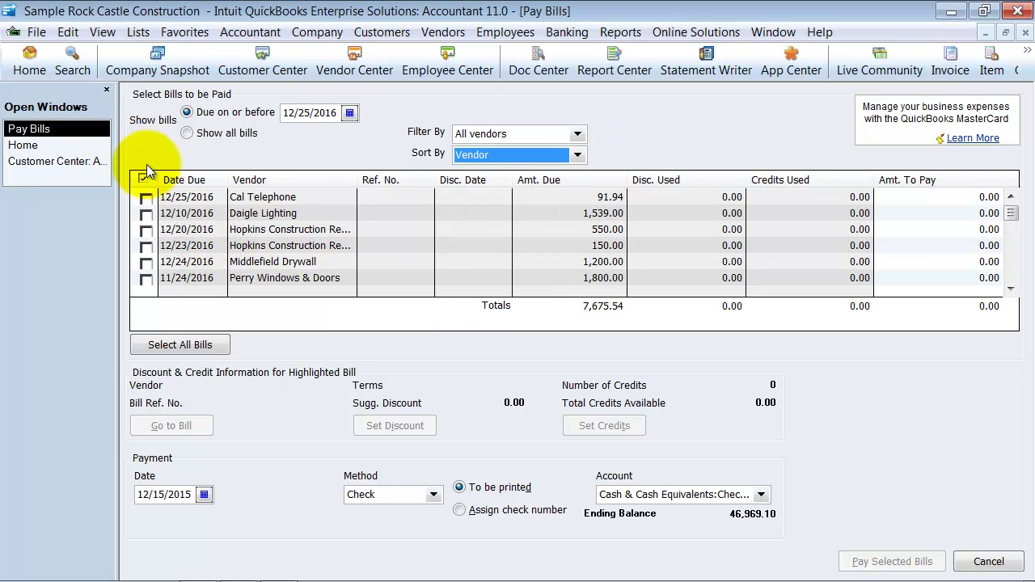
- Mark the Cal Telephone, both Hopkins, Middlefield Drywall, Timberloft Lumber and both Perry Windows & Doors bills
{"action": "left_click", "coordinate": [146, 198]}
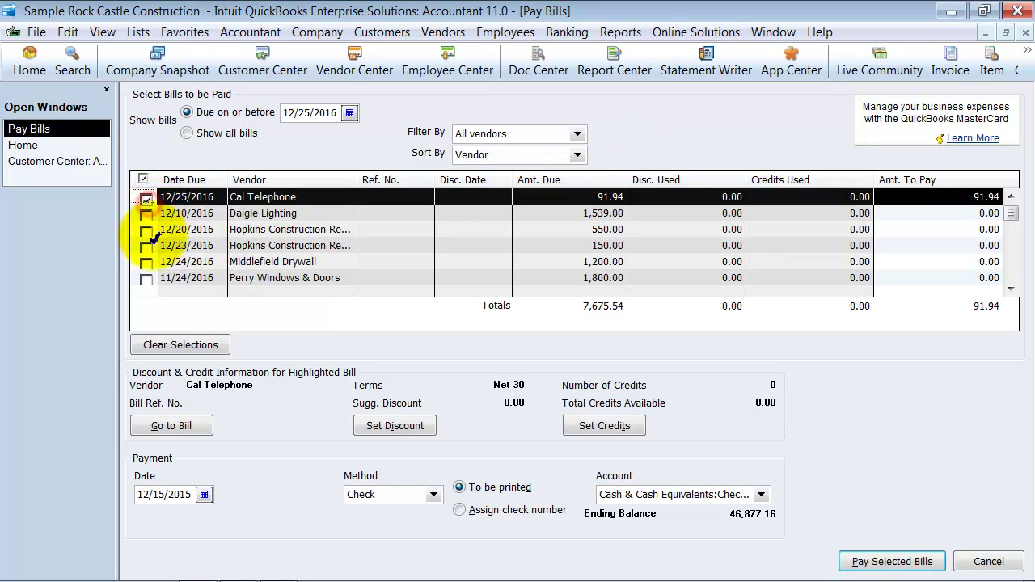
{"action": "left_click", "coordinate": [146, 230]}
{"action": "left_click", "coordinate": [147, 247]}
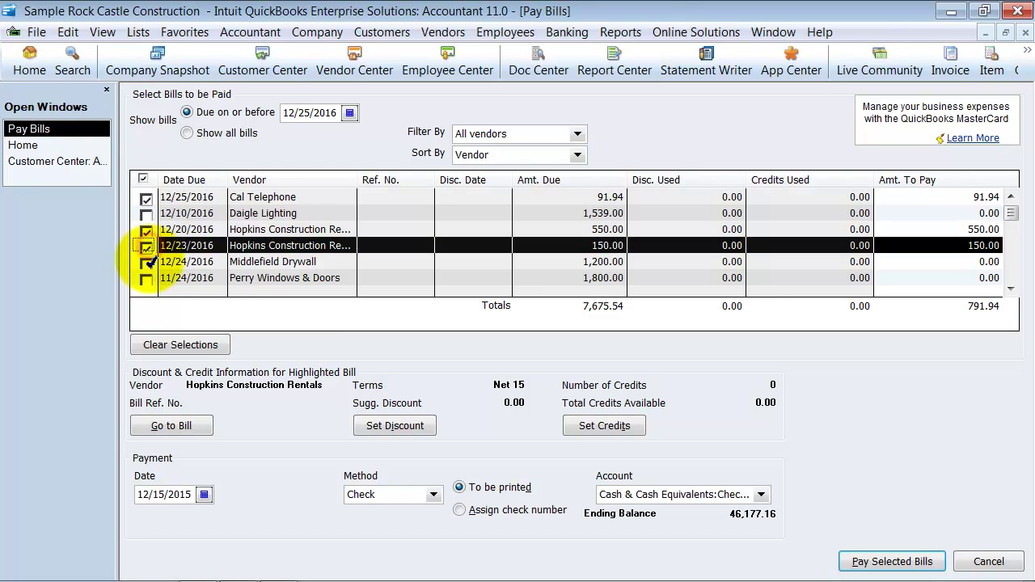
{"action": "left_click", "coordinate": [146, 262]}
{"action": "scroll", "coordinate": [150, 287], "scroll_direction": "down", "scroll_amount": 2}
{"action": "left_click", "coordinate": [146, 279]}
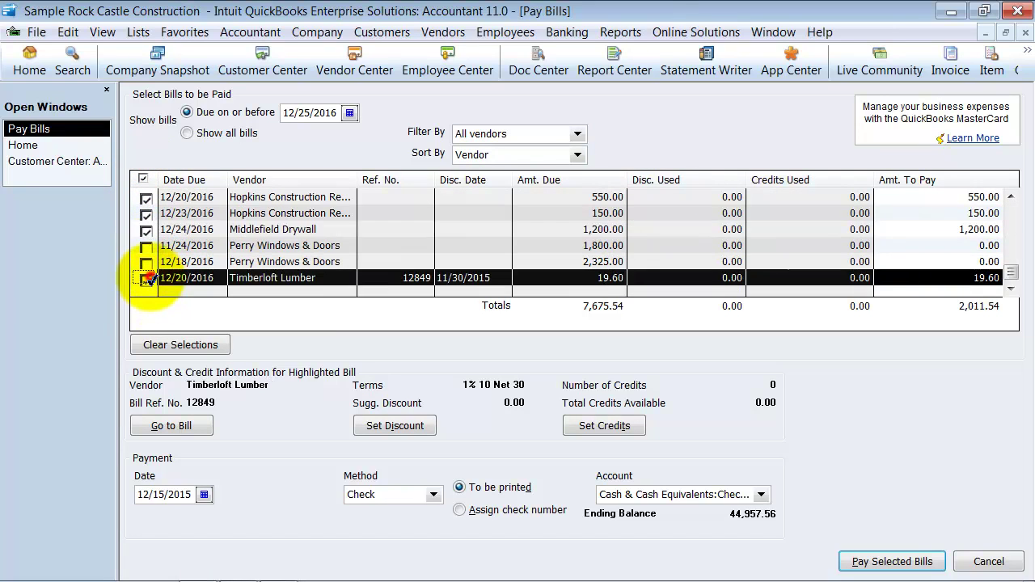
{"action": "left_click", "coordinate": [147, 246]}
{"action": "left_click", "coordinate": [146, 263]}
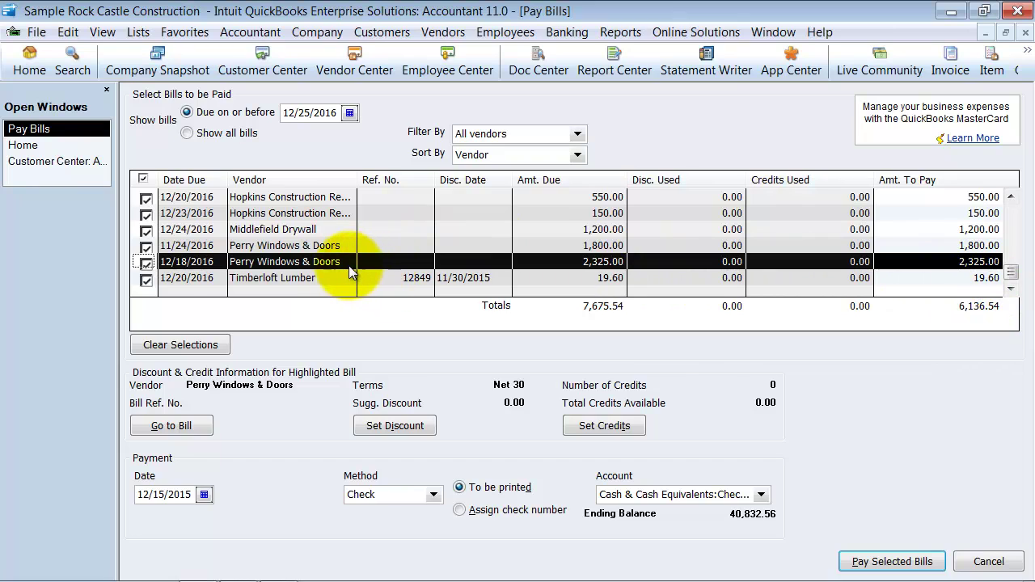
{"action": "scroll", "coordinate": [299, 271], "scroll_direction": "up", "scroll_amount": 2}
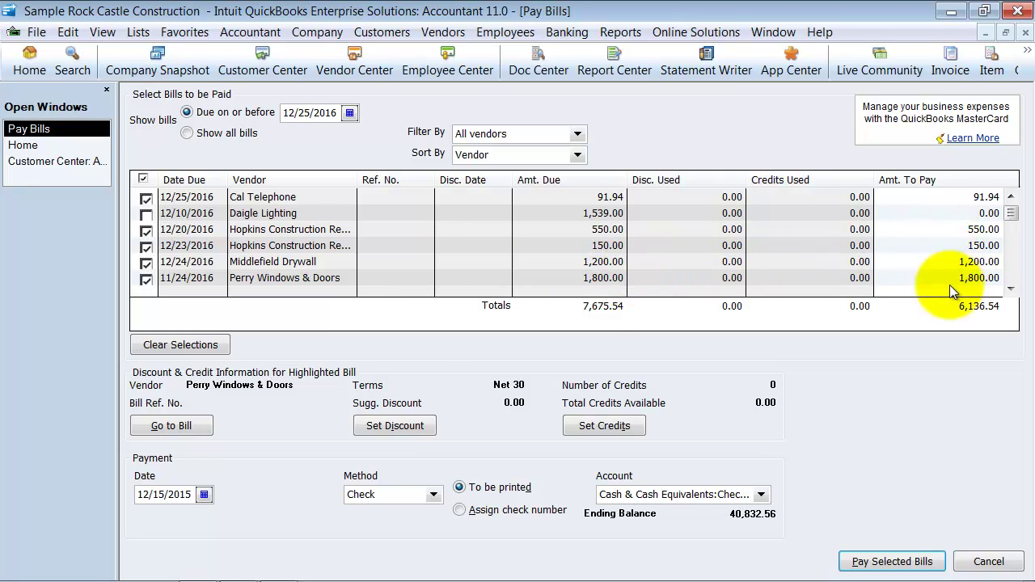
- Change Middlefield Drywall's amount to pay from 420.00 to 555.00, leaving 5,491.54 total to pay
{"action": "left_click", "coordinate": [947, 261]}
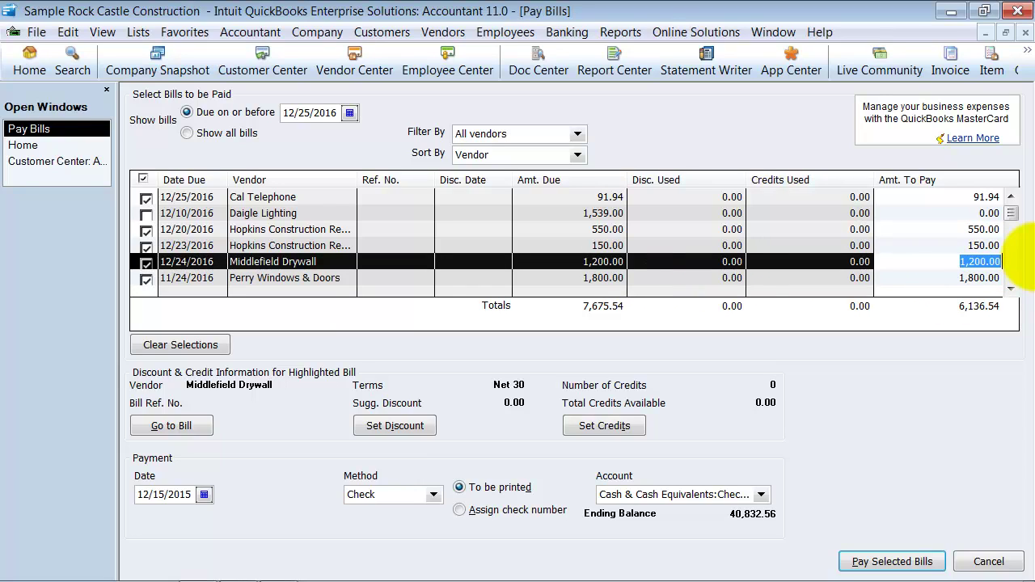
{"action": "key", "text": "End"}
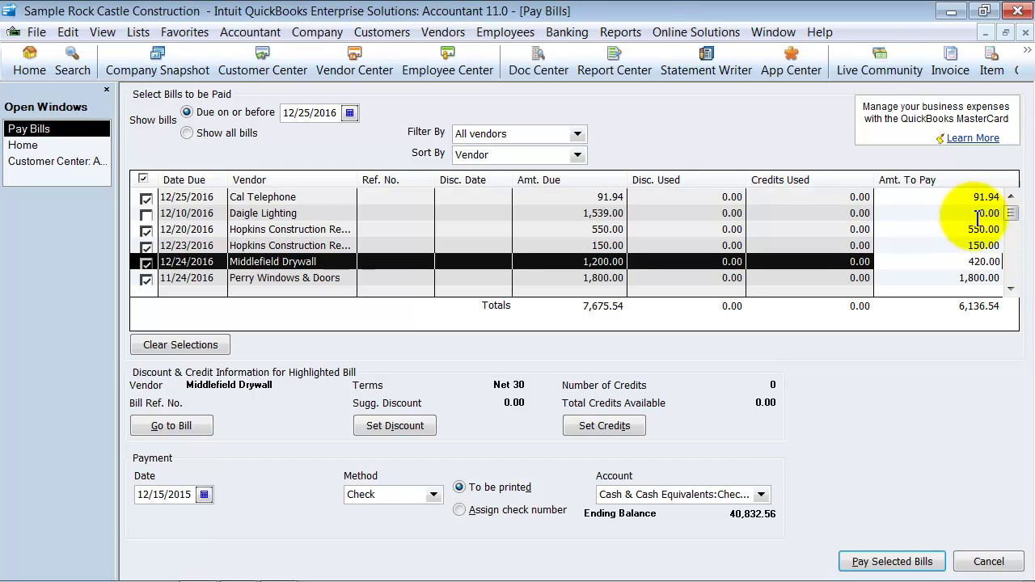
{"action": "left_click", "coordinate": [934, 263]}
{"action": "double_click", "coordinate": [956, 266]}
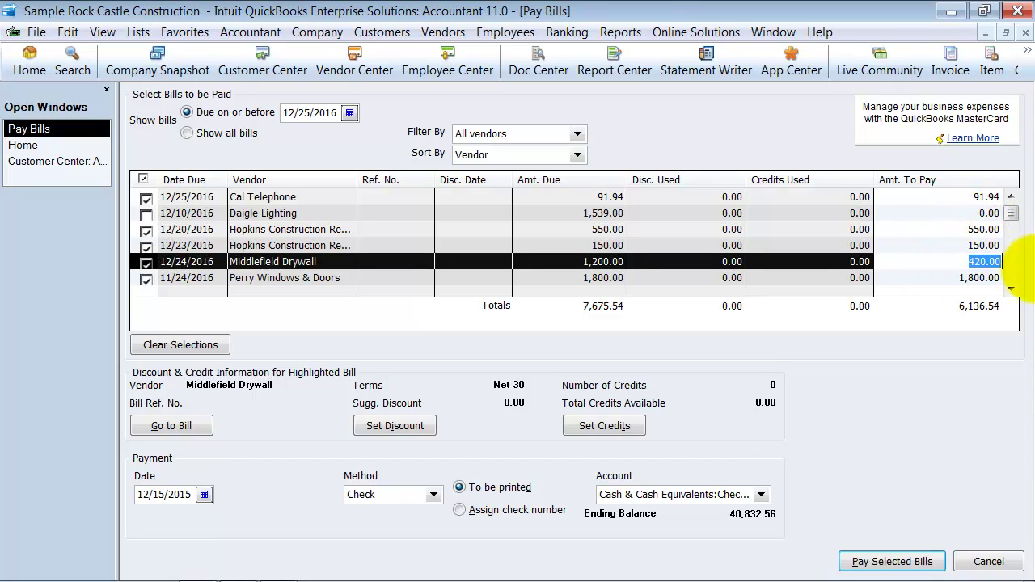
{"action": "type", "text": "555"}
{"action": "key", "text": "Tab"}
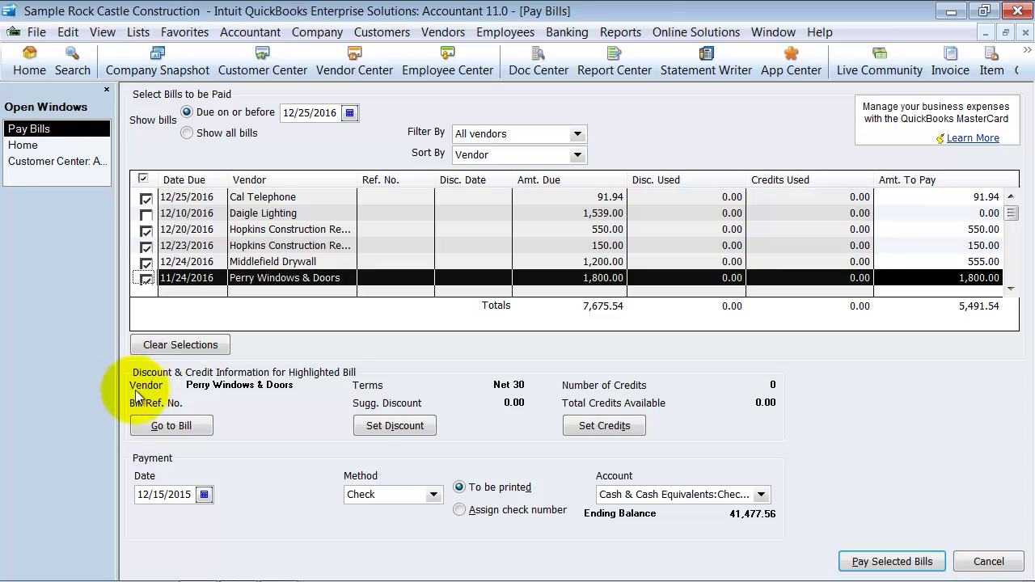
{"action": "left_click", "coordinate": [230, 261]}
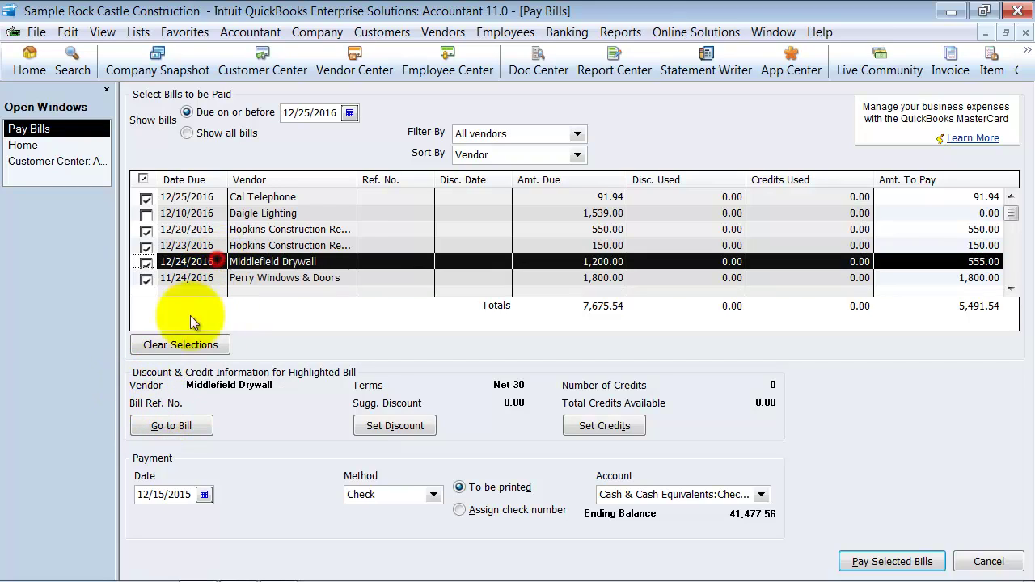
- Review the Middlefield Drywall bill, then reduce its payment to 450.00
{"action": "left_click", "coordinate": [171, 426]}
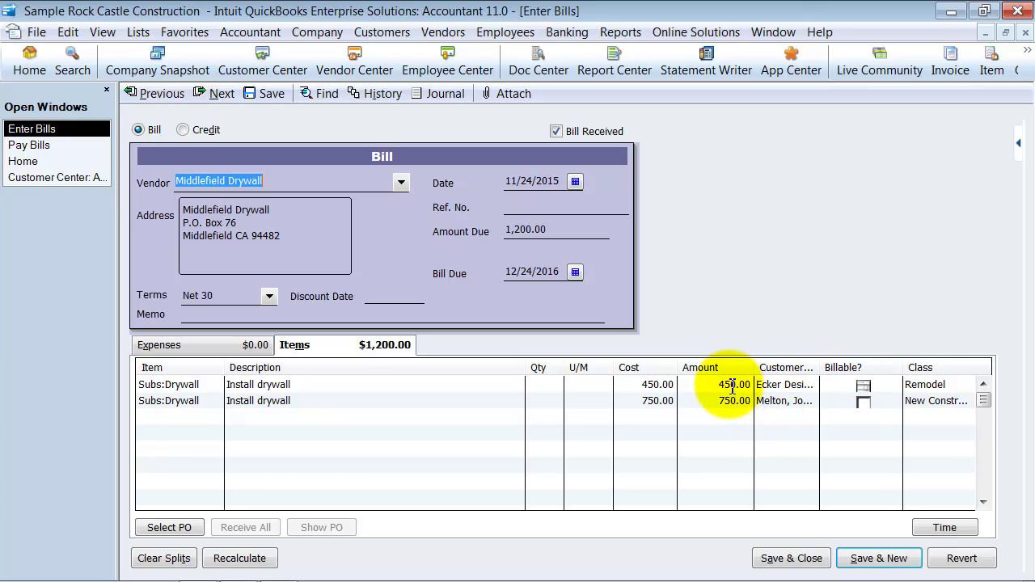
{"action": "left_click", "coordinate": [792, 558]}
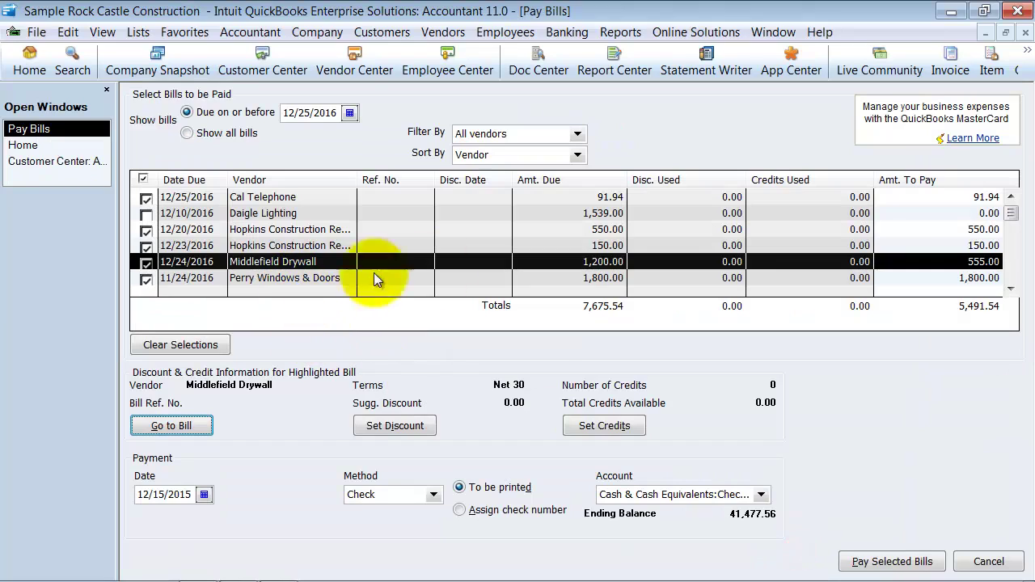
{"action": "left_click", "coordinate": [962, 259]}
{"action": "type", "text": "450"}
{"action": "key", "text": "Tab"}
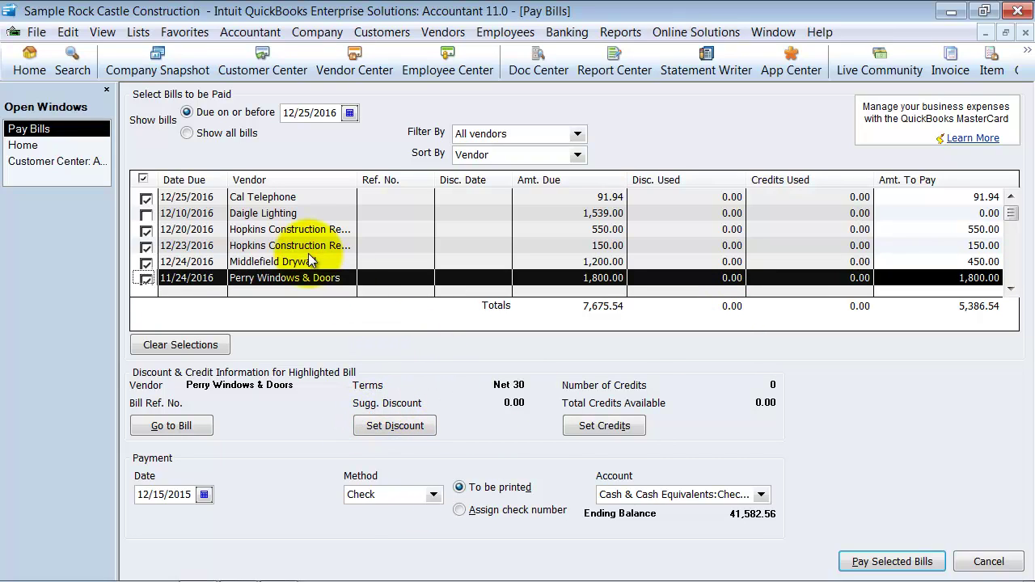
{"action": "left_click", "coordinate": [295, 199]}
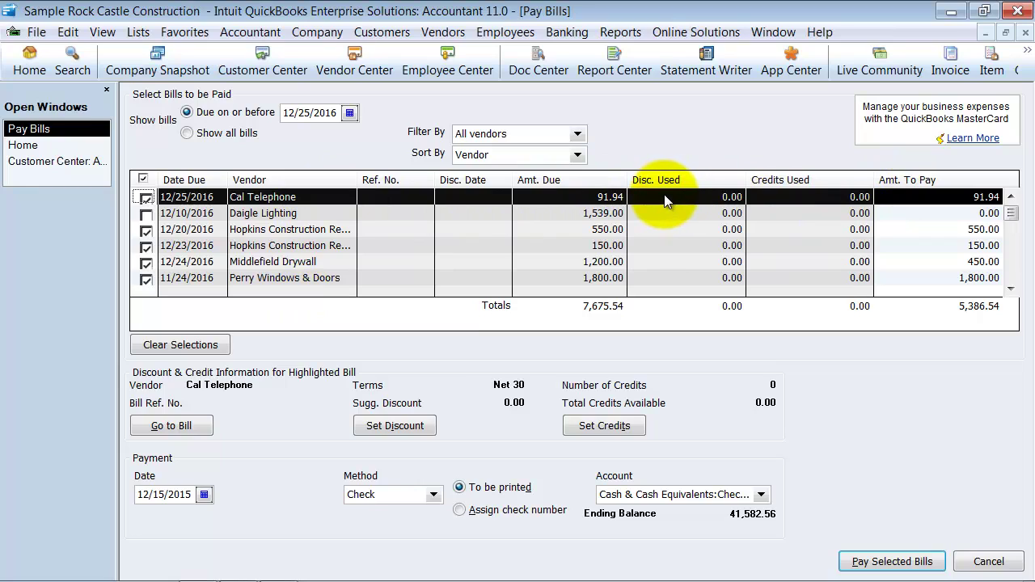
- Set a 10.00 discount on Cal Telephone posted to Job Expenses:Freight & Delivery
{"action": "left_click", "coordinate": [415, 428]}
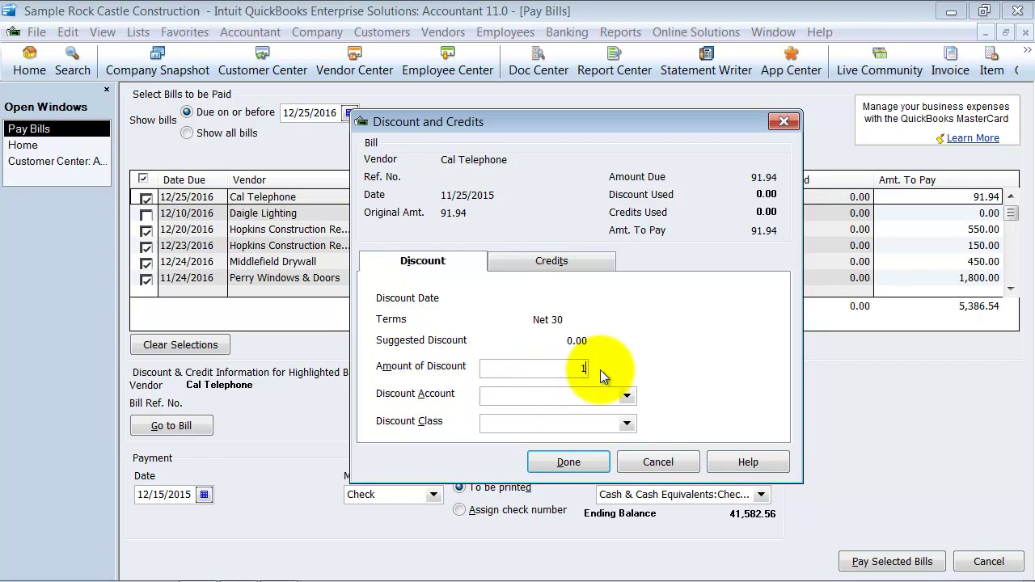
{"action": "type", "text": "10"}
{"action": "left_click", "coordinate": [611, 395]}
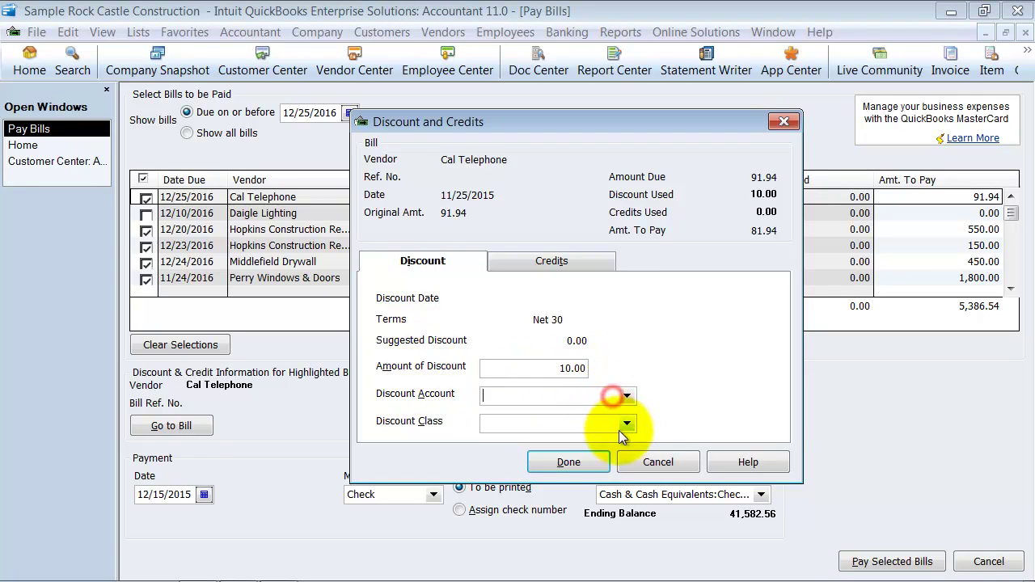
{"action": "left_click", "coordinate": [627, 397]}
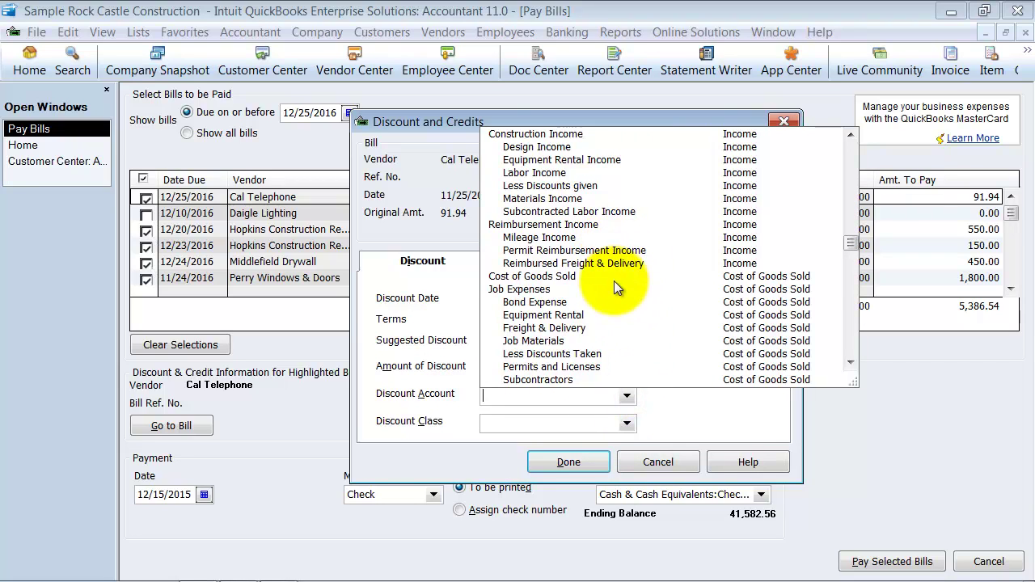
{"action": "left_click", "coordinate": [558, 328]}
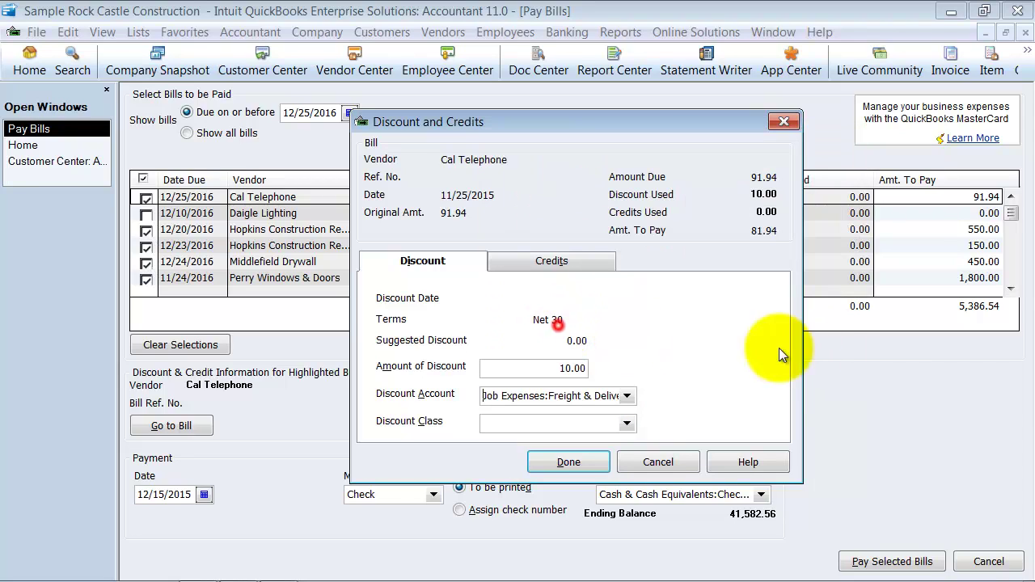
- Leave the discount class empty and check available credits for the Cal Telephone bill
{"action": "left_click", "coordinate": [533, 428]}
{"action": "left_click", "coordinate": [627, 423]}
{"action": "left_click", "coordinate": [627, 425]}
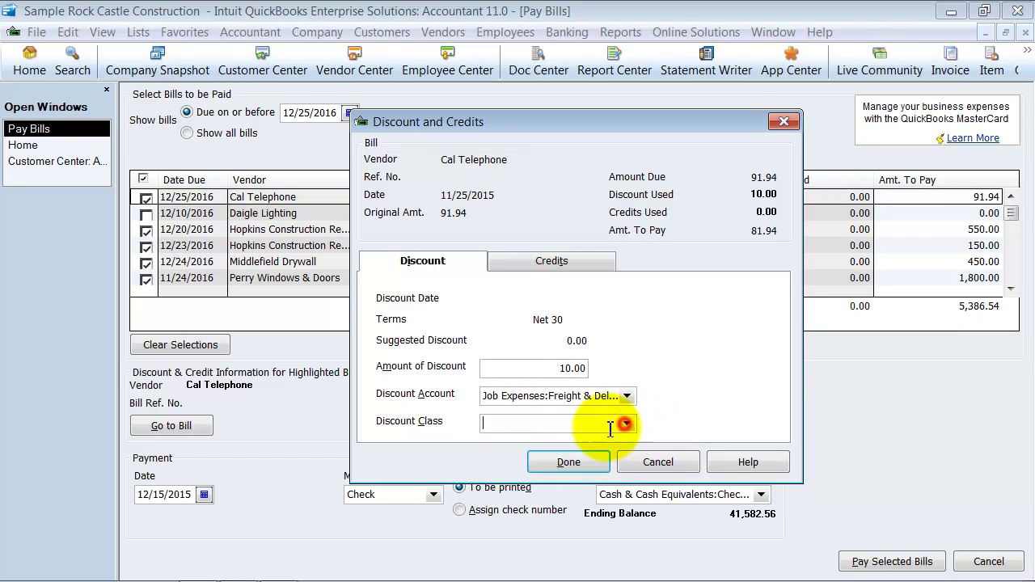
{"action": "double_click", "coordinate": [550, 368]}
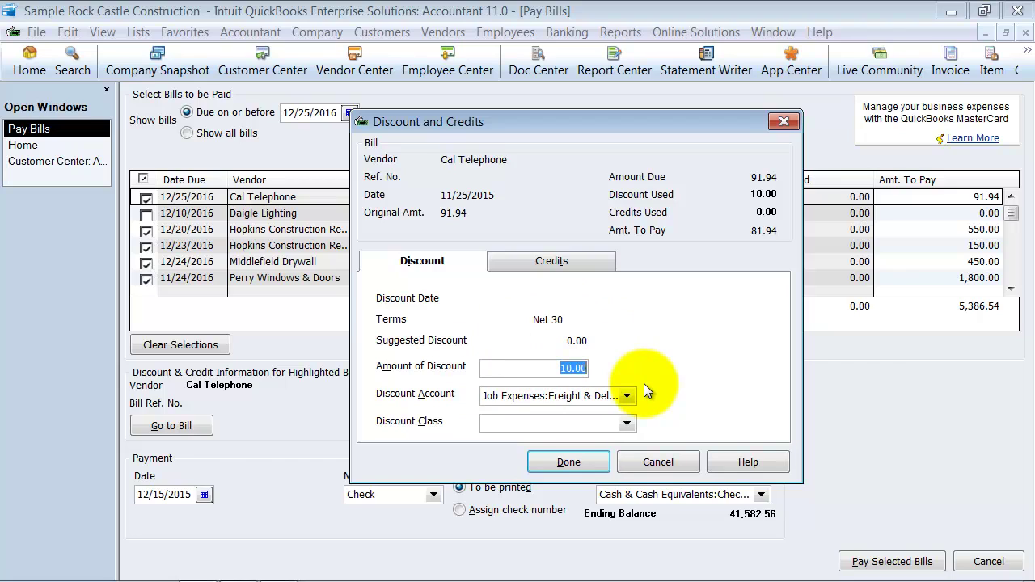
{"action": "left_click", "coordinate": [626, 424]}
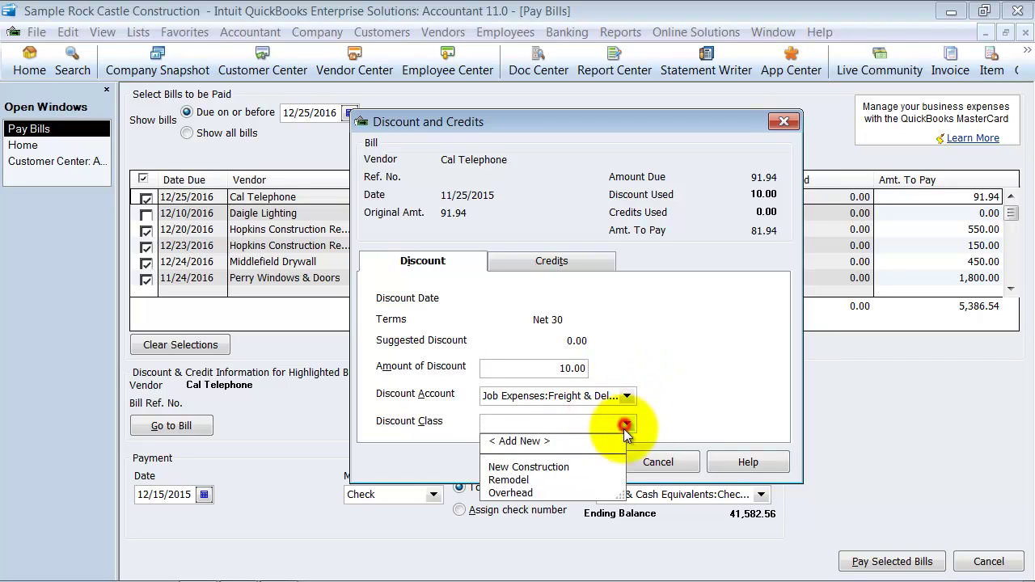
{"action": "left_click", "coordinate": [487, 340]}
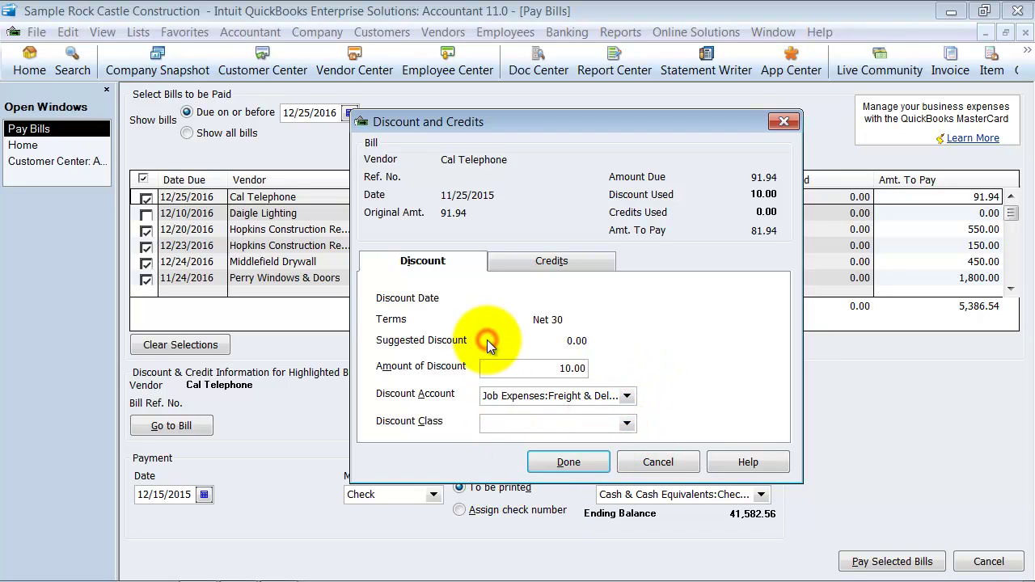
{"action": "left_click", "coordinate": [533, 260]}
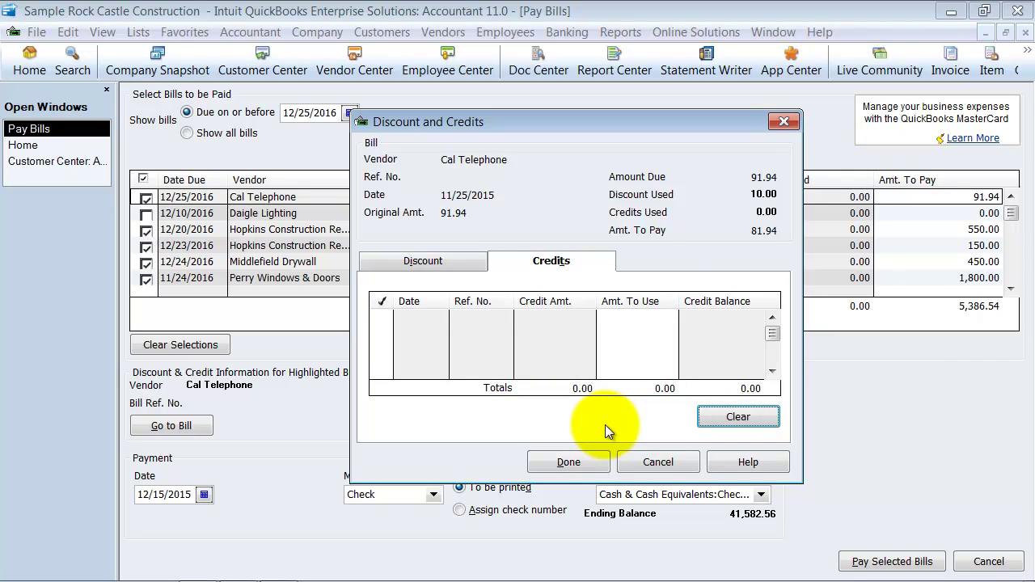
{"action": "left_click", "coordinate": [422, 261]}
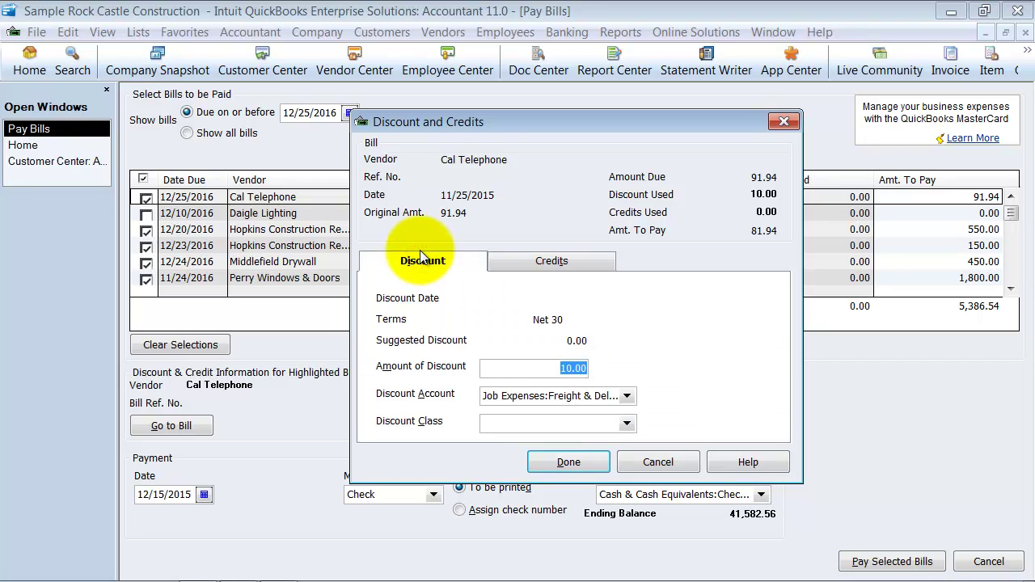
- Apply the 10.00 Cal Telephone discount, then review both Hopkins Construction Rentals bills
{"action": "left_click", "coordinate": [568, 463]}
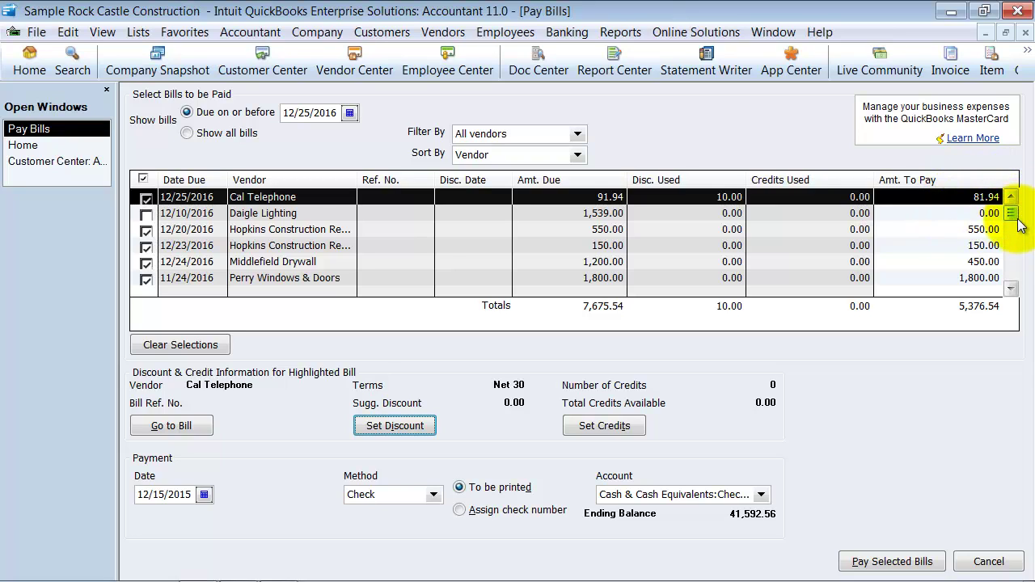
{"action": "left_click", "coordinate": [235, 230]}
{"action": "left_click", "coordinate": [242, 246]}
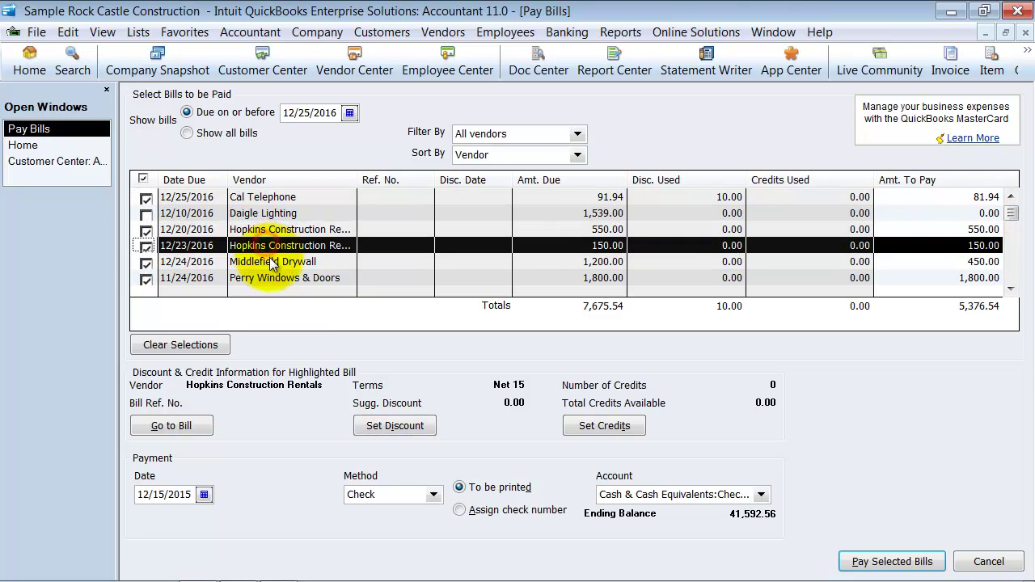
- Review the Middlefield Drywall, Perry Windows & Doors, Daigle Lighting and Timberloft Lumber bills
{"action": "left_click", "coordinate": [272, 262]}
{"action": "left_click", "coordinate": [268, 278]}
{"action": "left_click", "coordinate": [249, 213]}
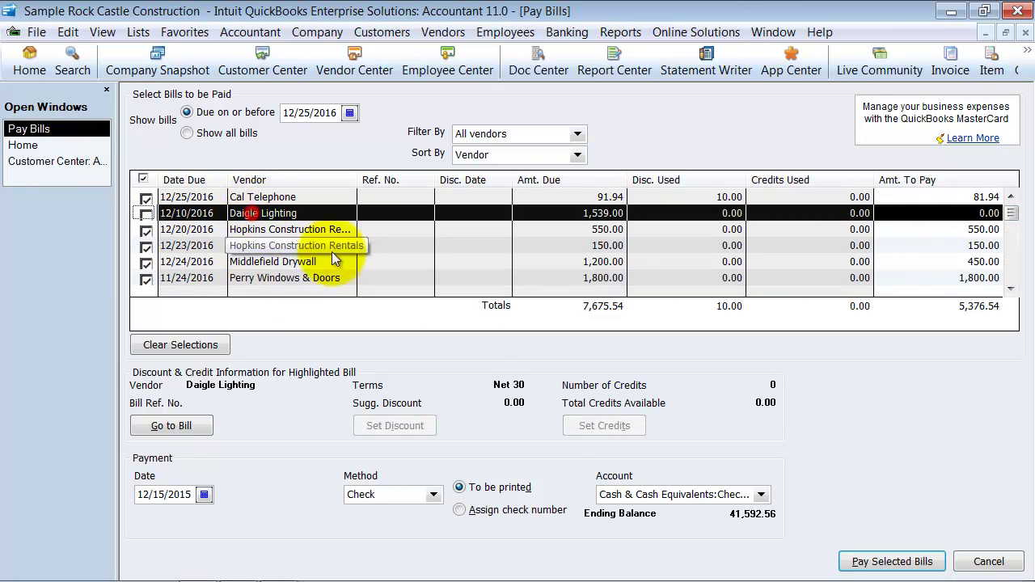
{"action": "left_click", "coordinate": [283, 278]}
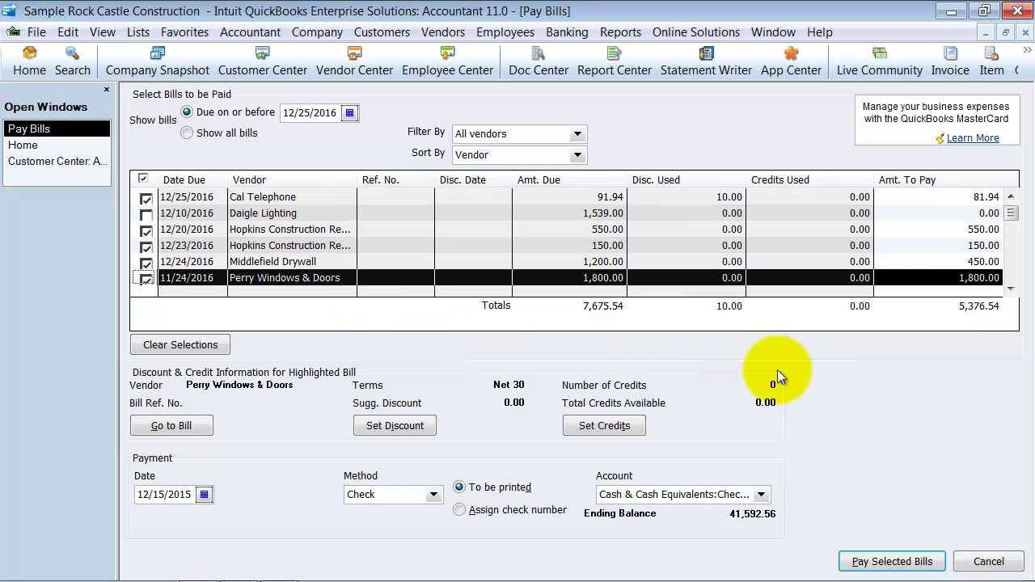
{"action": "scroll", "coordinate": [558, 247], "scroll_direction": "down", "scroll_amount": 1}
{"action": "left_click", "coordinate": [252, 277]}
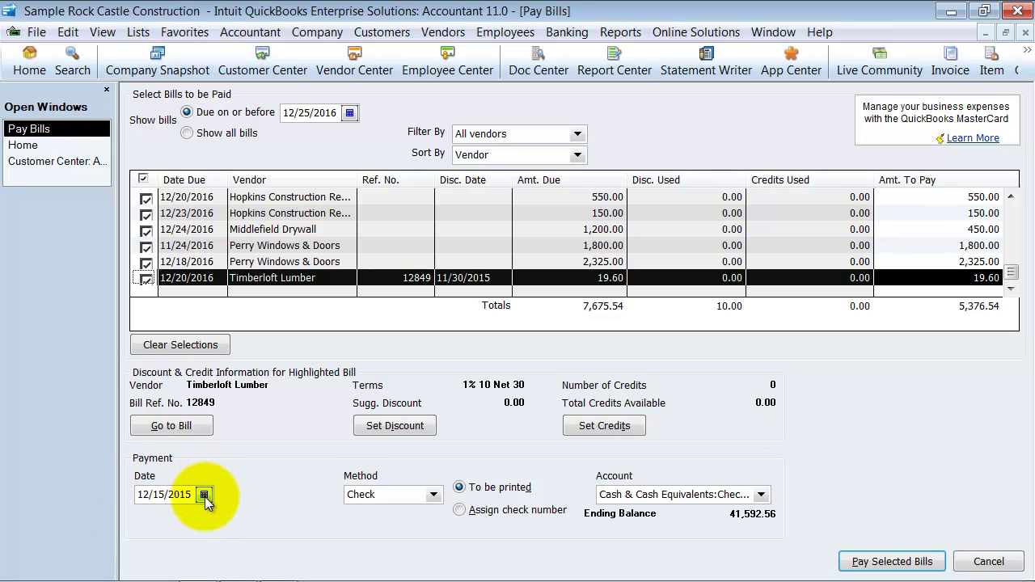
{"action": "left_click_drag", "start_coordinate": [197, 494], "coordinate": [91, 491]}
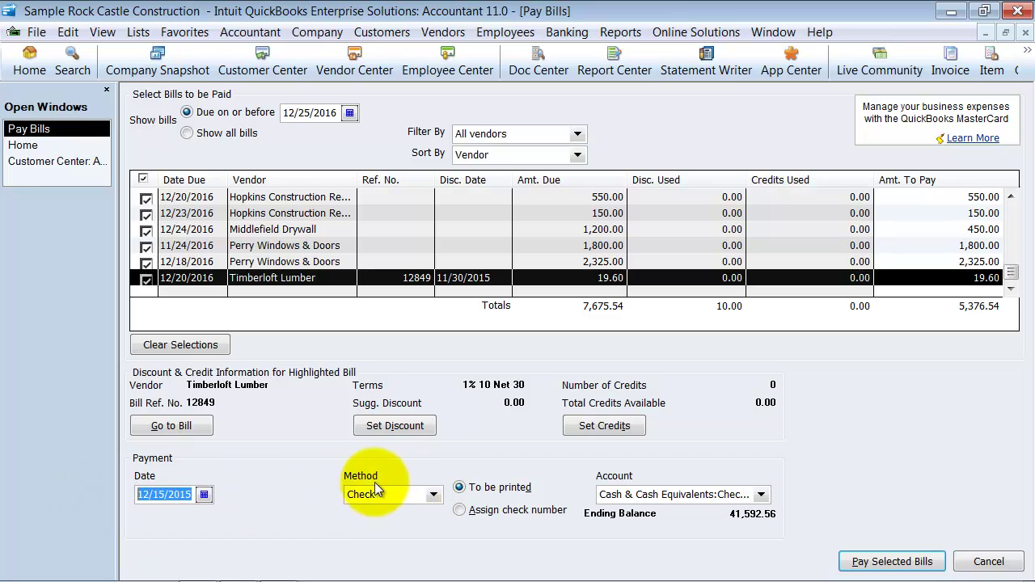
{"action": "left_click", "coordinate": [434, 494]}
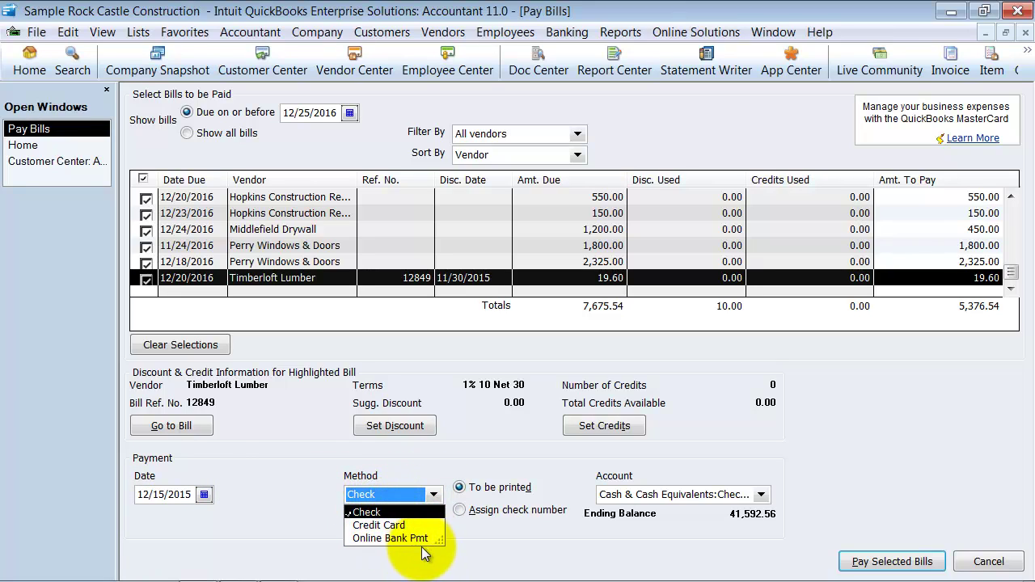
{"action": "left_click", "coordinate": [368, 512]}
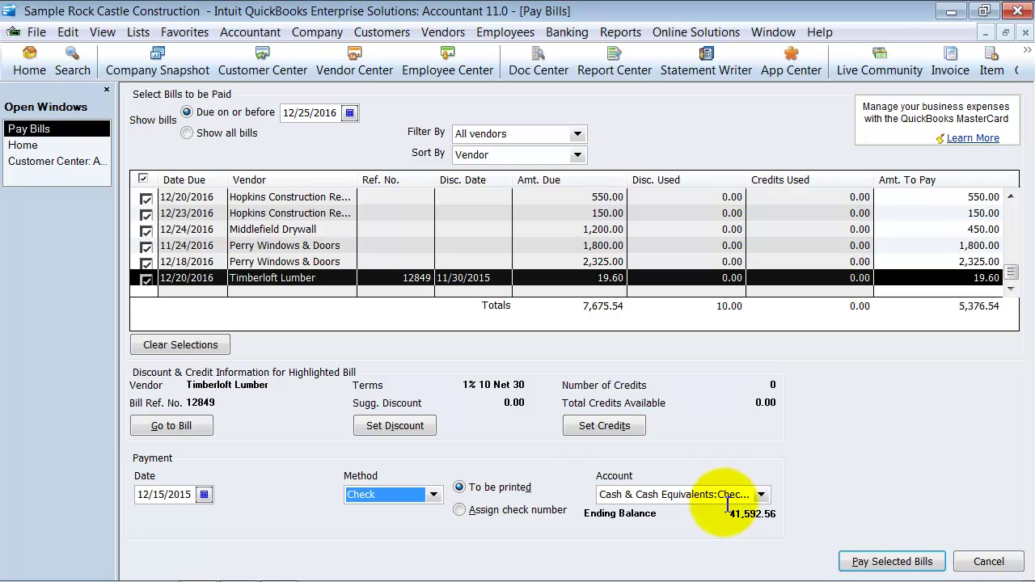
{"action": "left_click", "coordinate": [761, 495]}
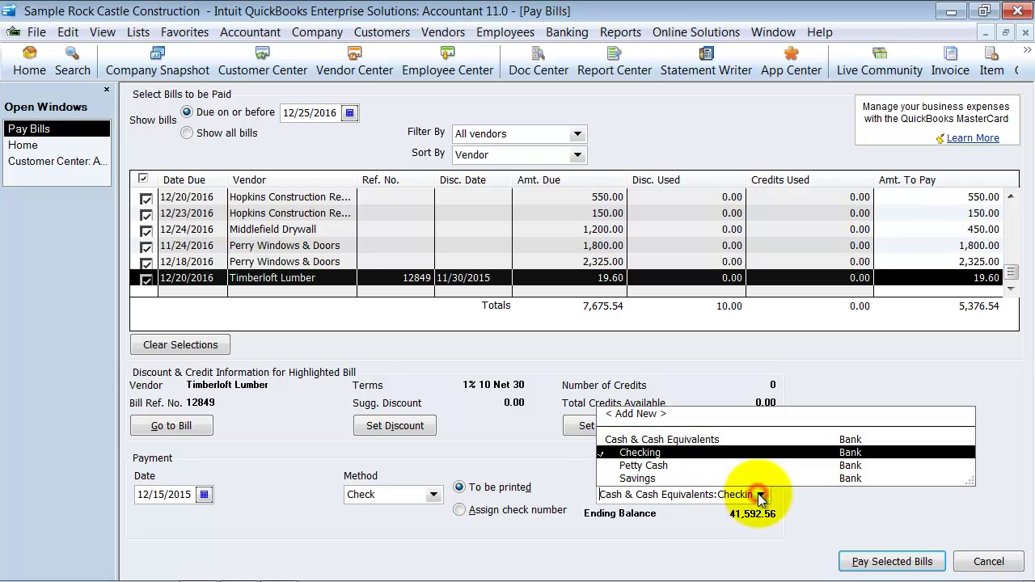
{"action": "left_click", "coordinate": [638, 453]}
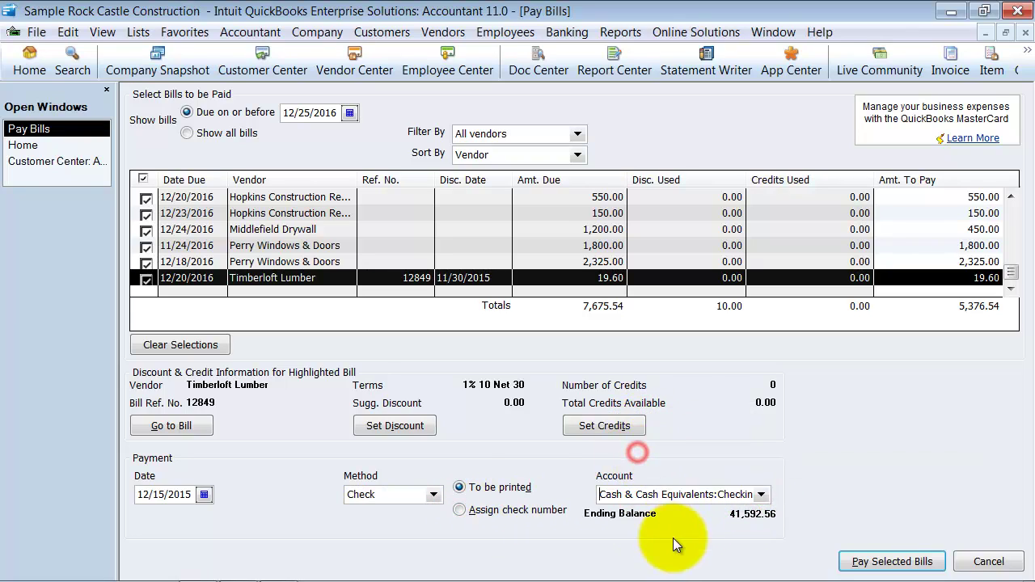
{"action": "left_click", "coordinate": [761, 495]}
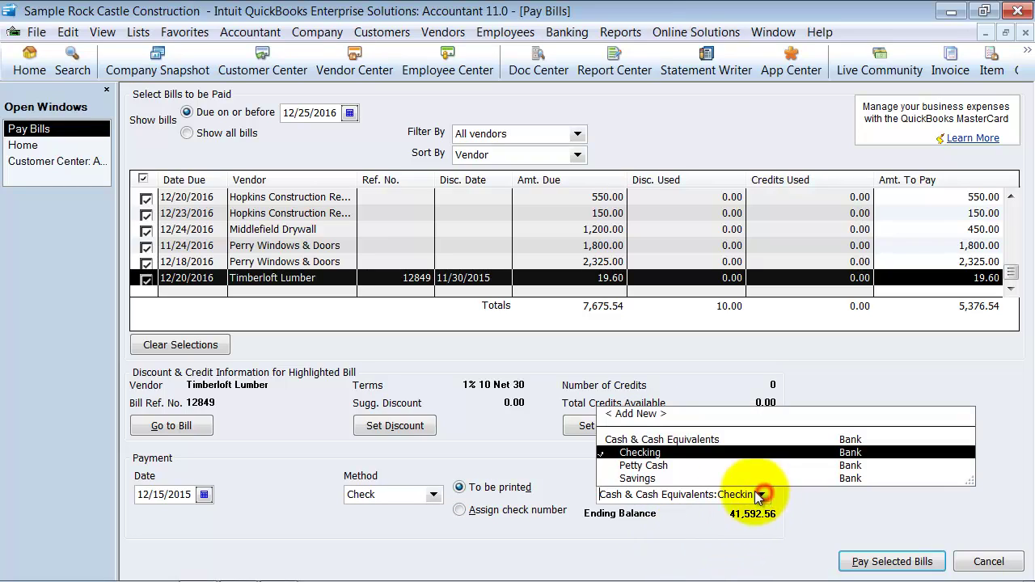
{"action": "left_click", "coordinate": [645, 455]}
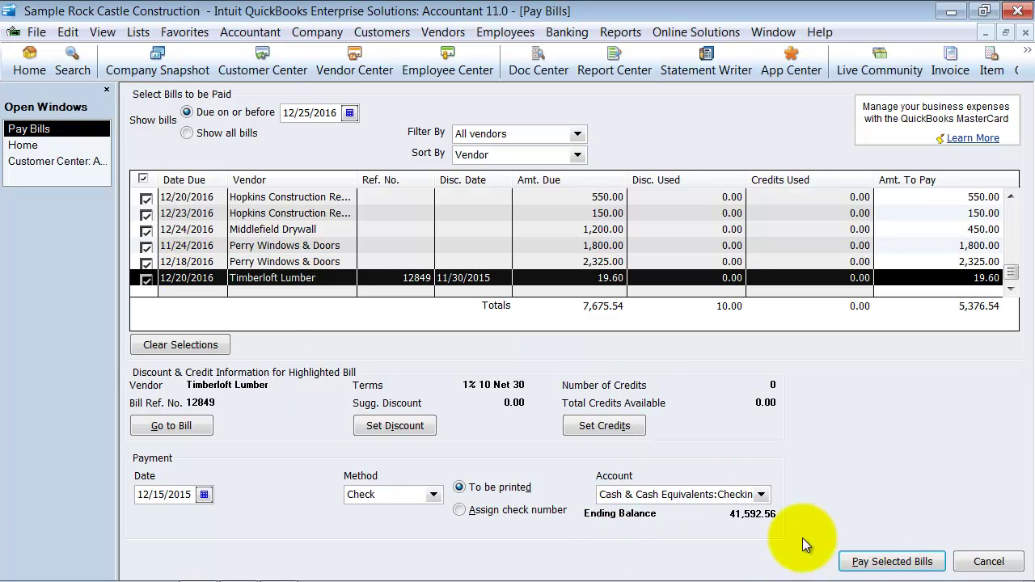
- Pay the seven selected bills and set up check printing from Checking starting at 10081
{"action": "left_click", "coordinate": [890, 557]}
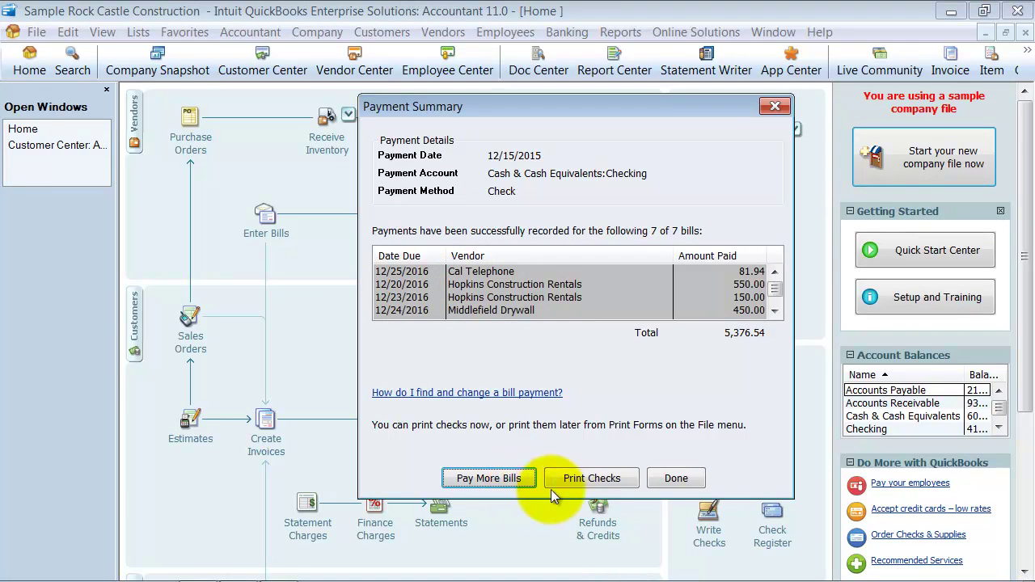
{"action": "left_click", "coordinate": [627, 481]}
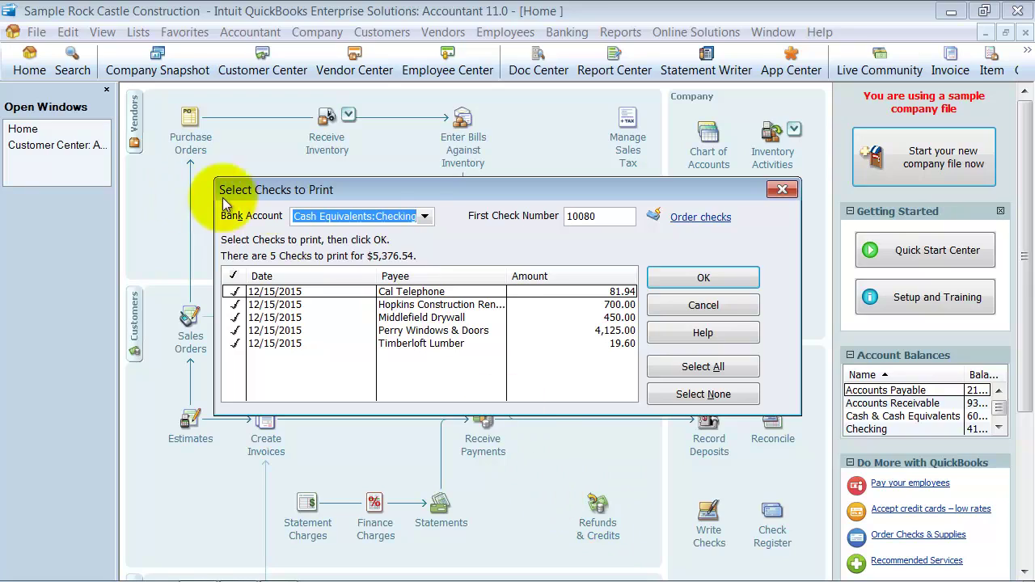
{"action": "left_click", "coordinate": [424, 216]}
{"action": "left_click", "coordinate": [424, 216]}
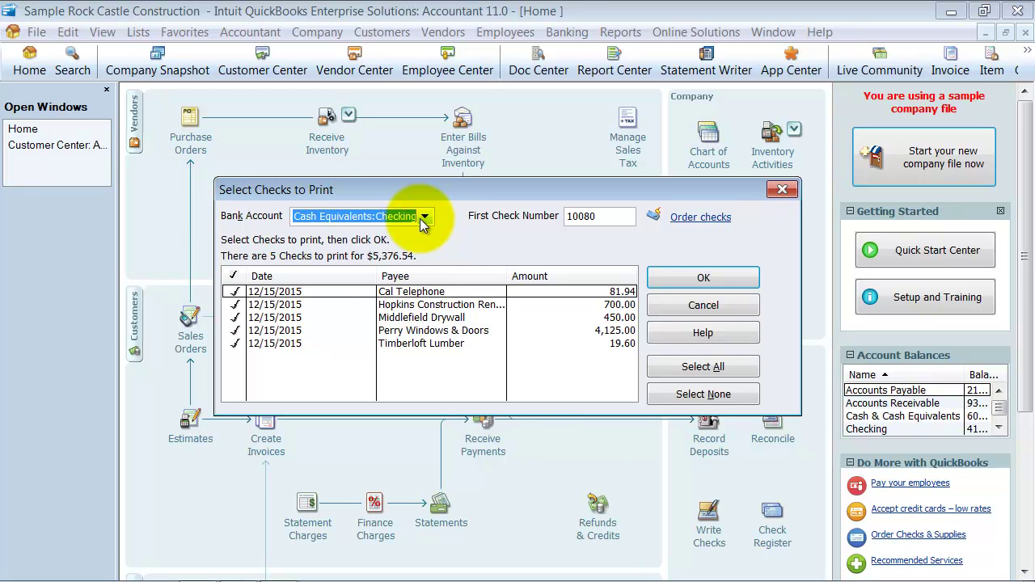
{"action": "left_click", "coordinate": [620, 215]}
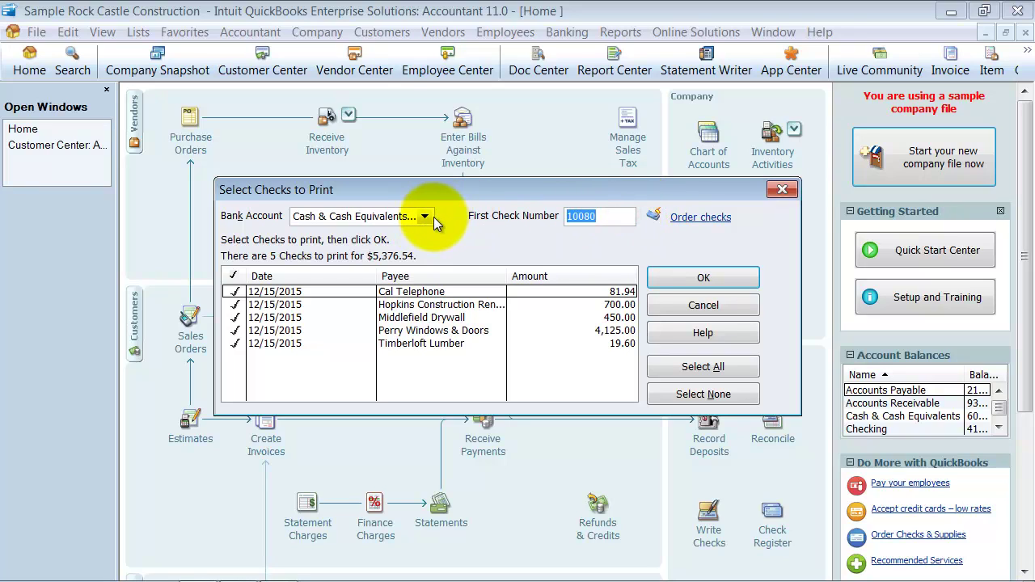
{"action": "left_click", "coordinate": [598, 217]}
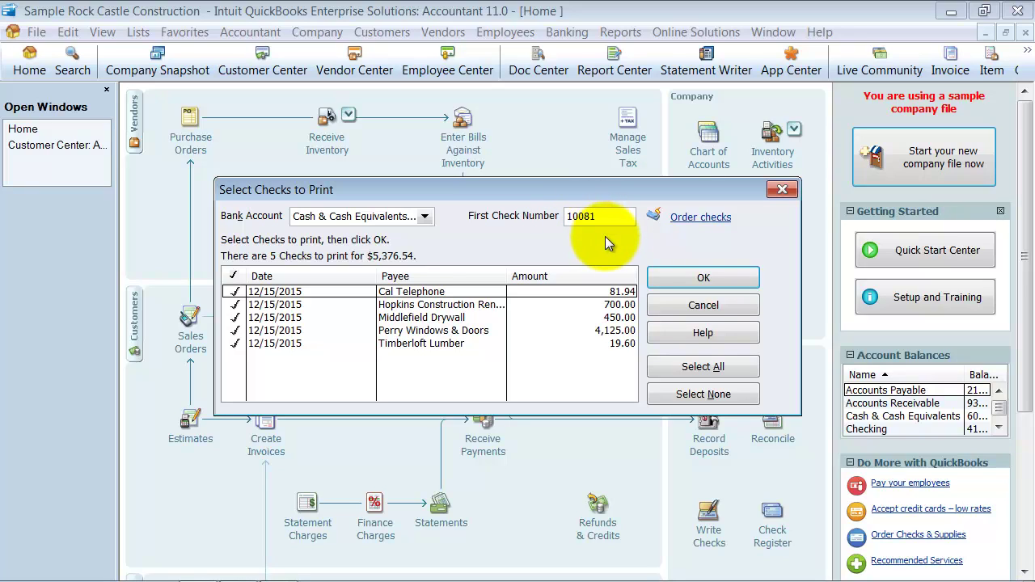
- Confirm the five checks, then cancel printing so they remain queued
{"action": "left_click", "coordinate": [693, 279]}
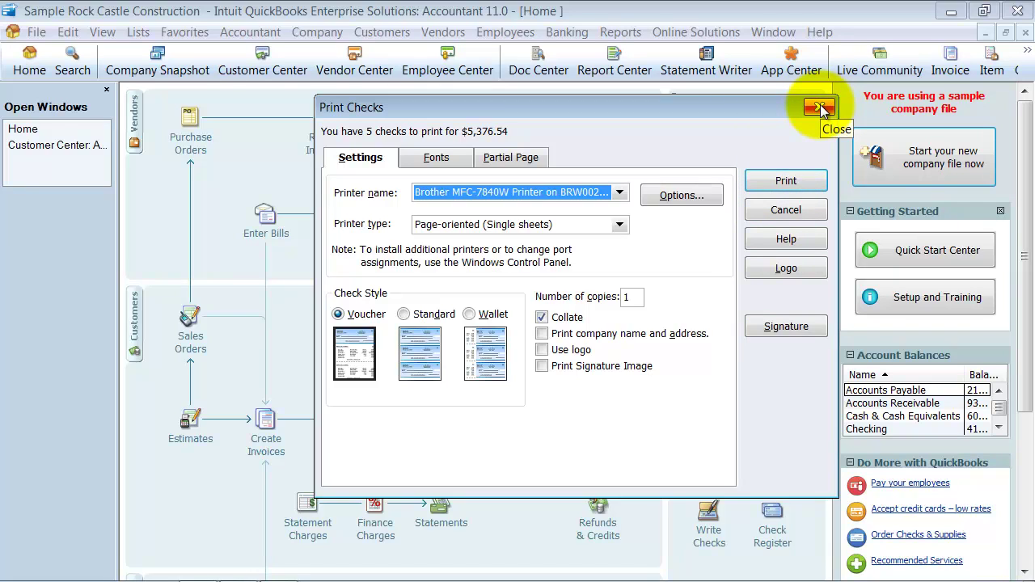
{"action": "left_click", "coordinate": [820, 107]}
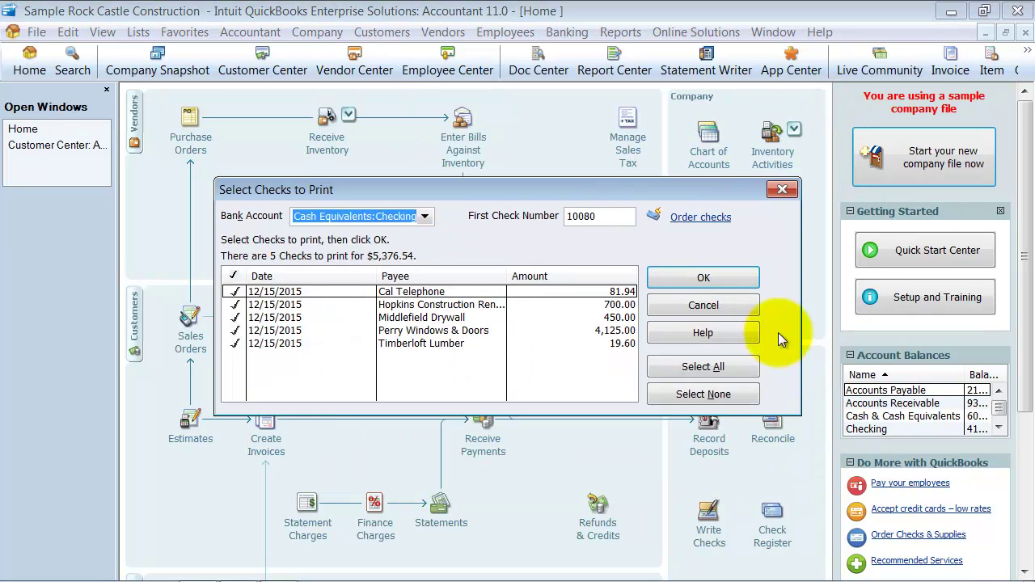
{"action": "left_click", "coordinate": [736, 307]}
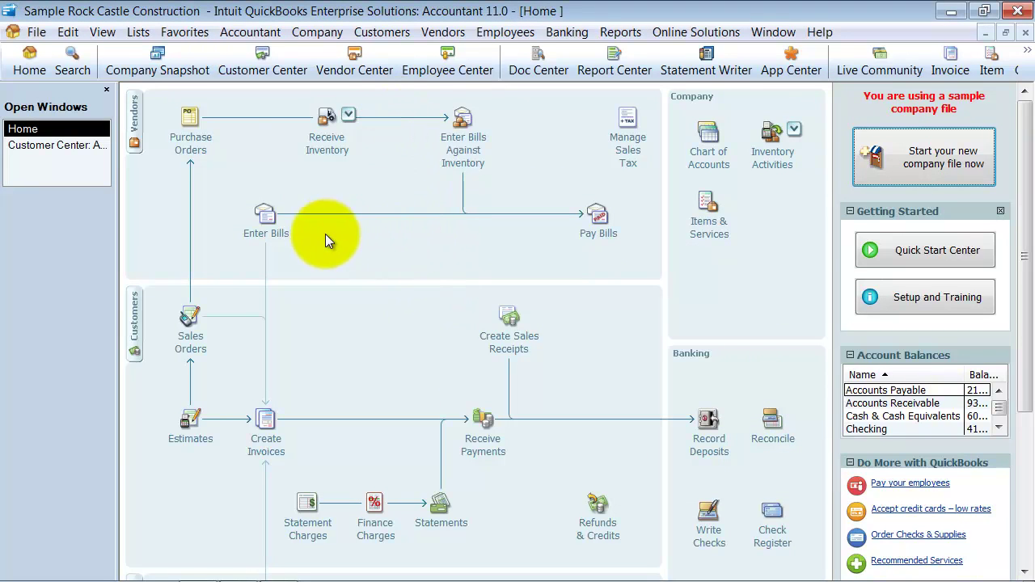
- Select the 4,050.00 Sergeant Insurance bill, choose Assign check number, and pay it
{"action": "left_click", "coordinate": [599, 223]}
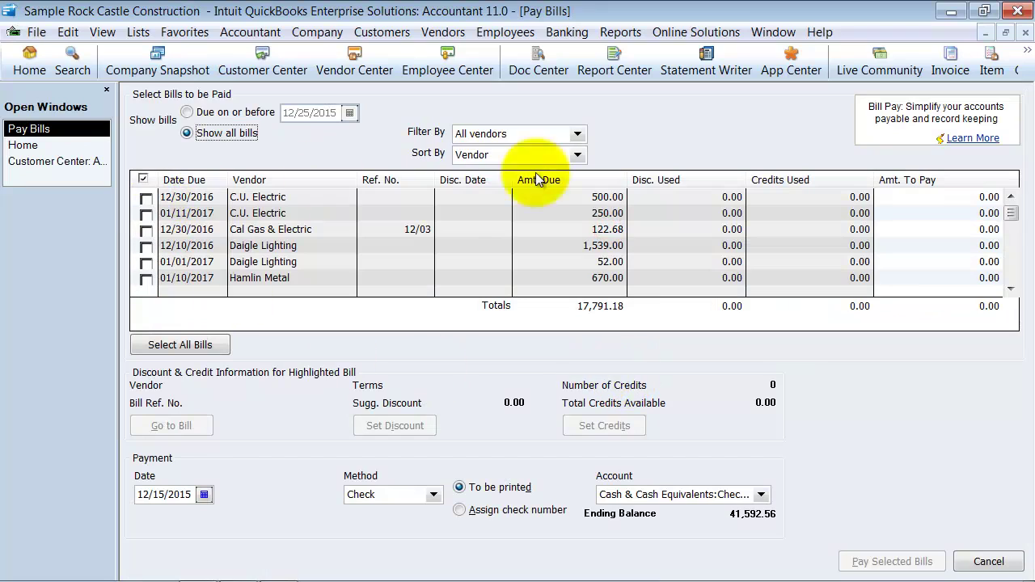
{"action": "scroll", "coordinate": [463, 373], "scroll_direction": "down", "scroll_amount": 4}
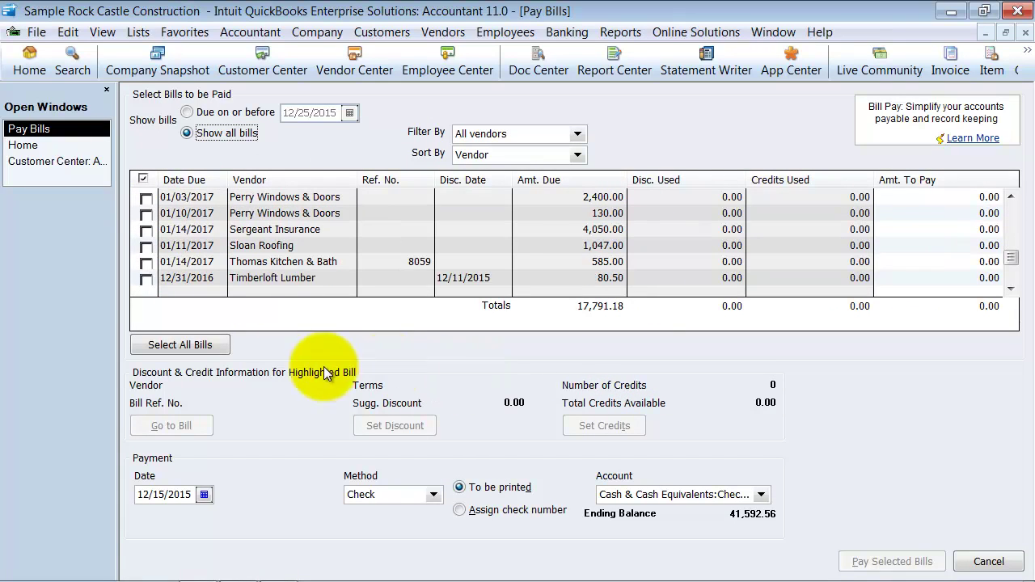
{"action": "left_click", "coordinate": [146, 231]}
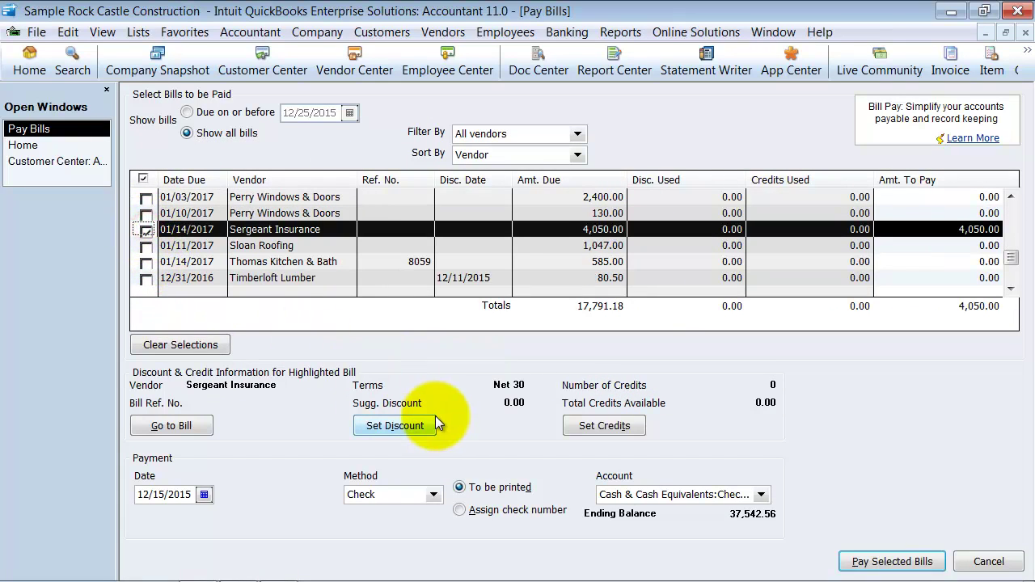
{"action": "left_click", "coordinate": [460, 509]}
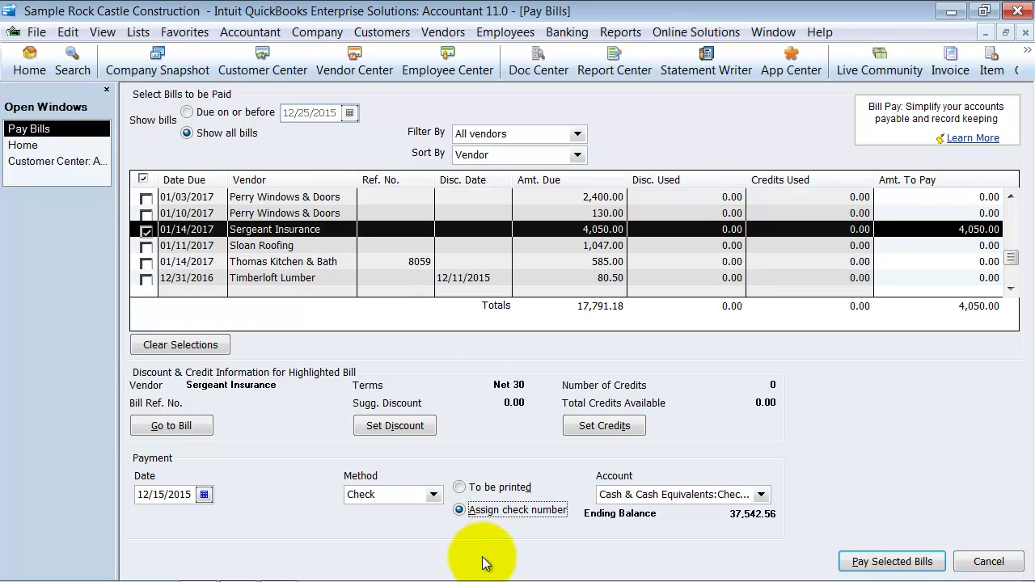
{"action": "left_click", "coordinate": [893, 561]}
- Assign check number 1120 to the Sergeant Insurance payment and close the payment summary
{"action": "left_click", "coordinate": [242, 304]}
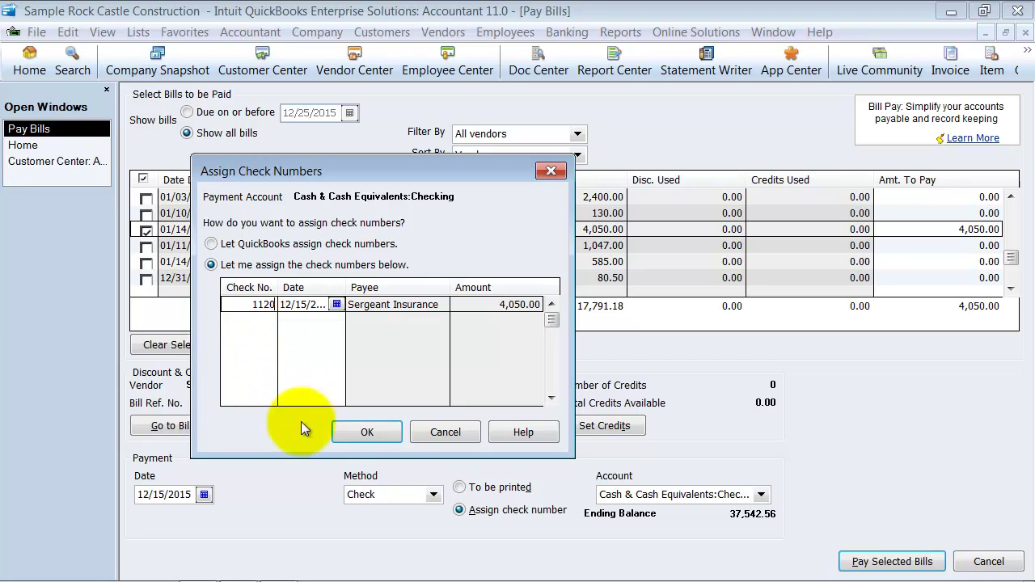
{"action": "left_click", "coordinate": [367, 432]}
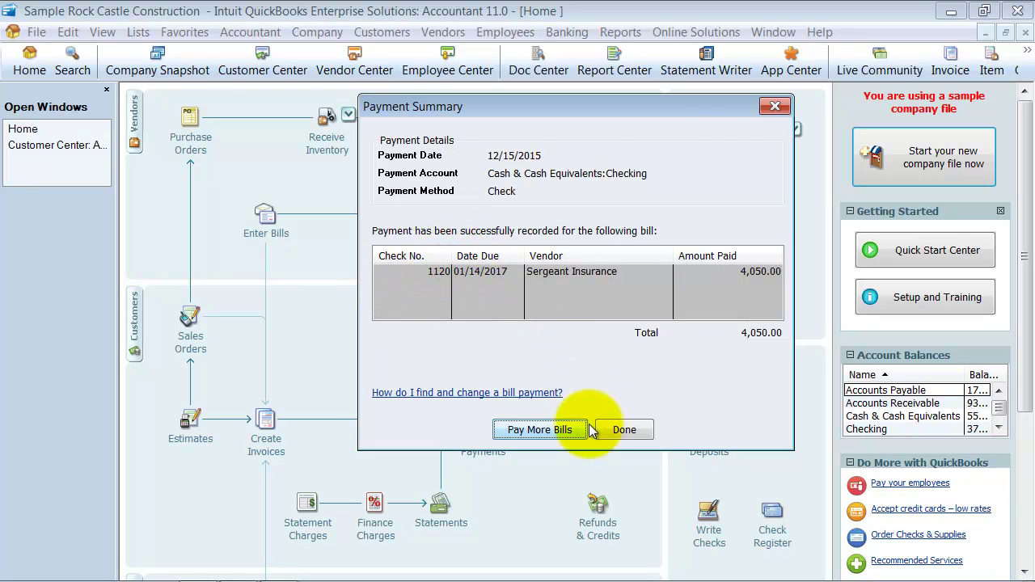
{"action": "left_click", "coordinate": [647, 429]}
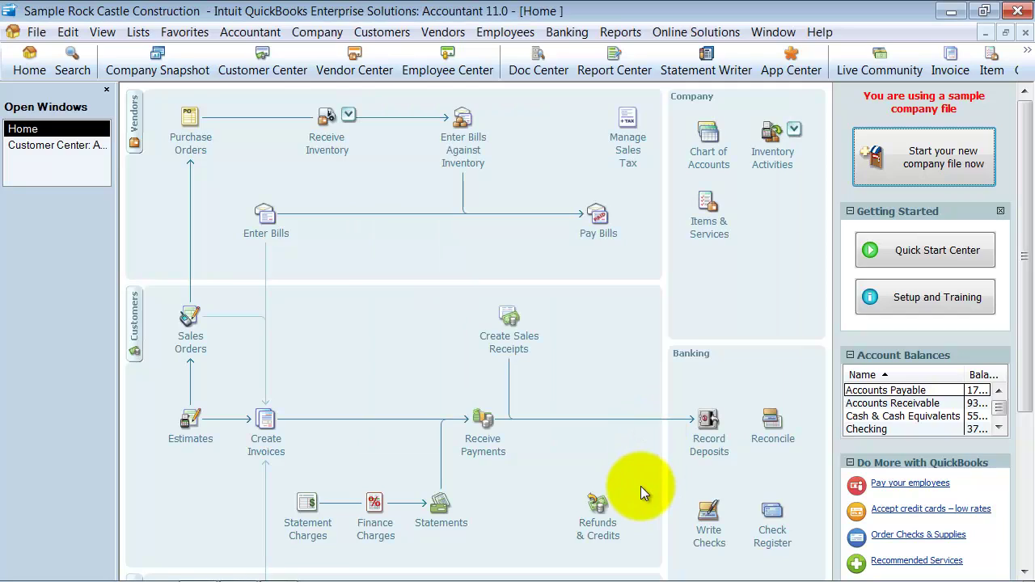